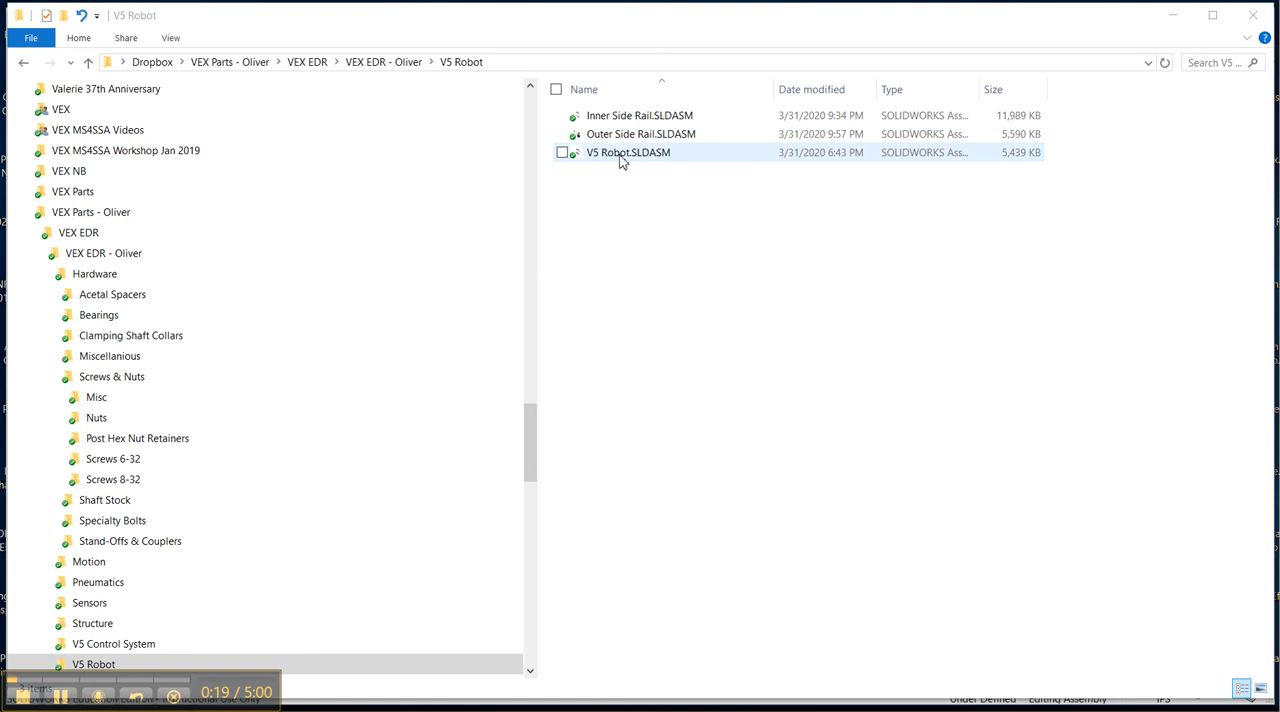
Rename the V5 Robot.SLDASM assembly file to V5 Chassis.SLDASM.
left_click(622, 161)
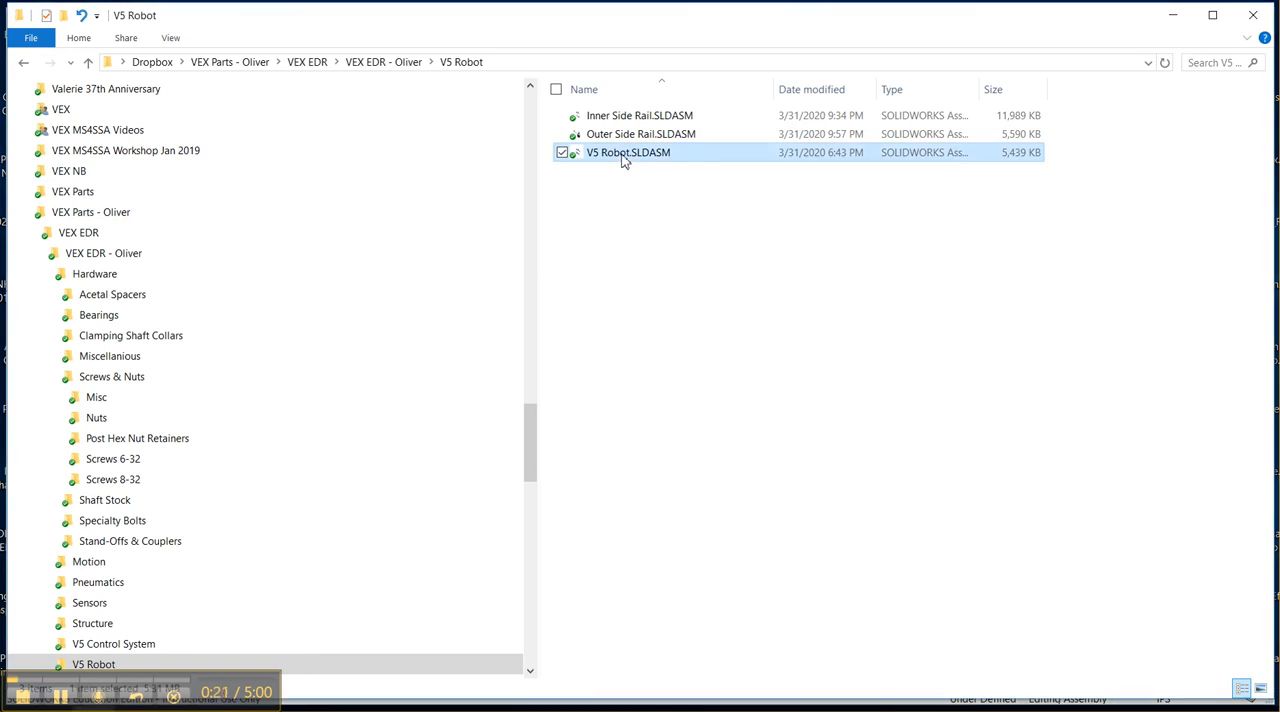
left_click(624, 155)
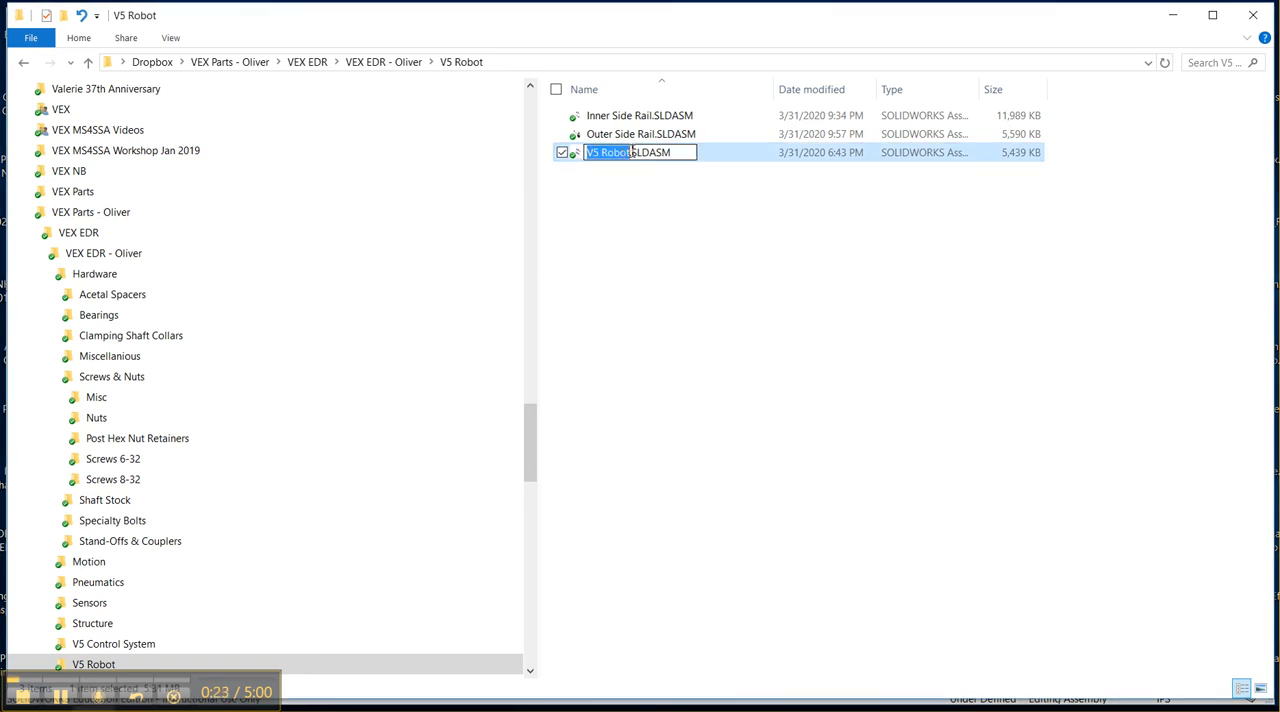
left_click(631, 152)
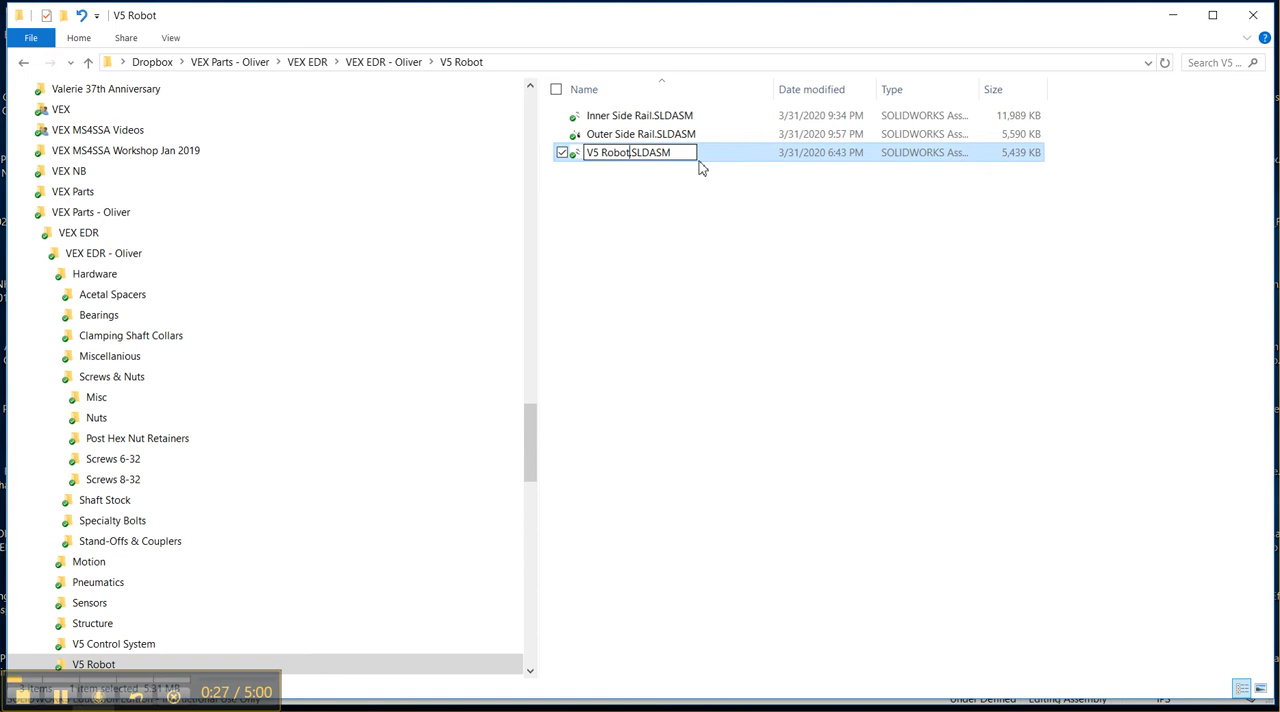
key("BackSpace")
key("BackSpace")
key("BackSpace")
key("BackSpace")
key("BackSpace")
type("Chassis")
key("Return")
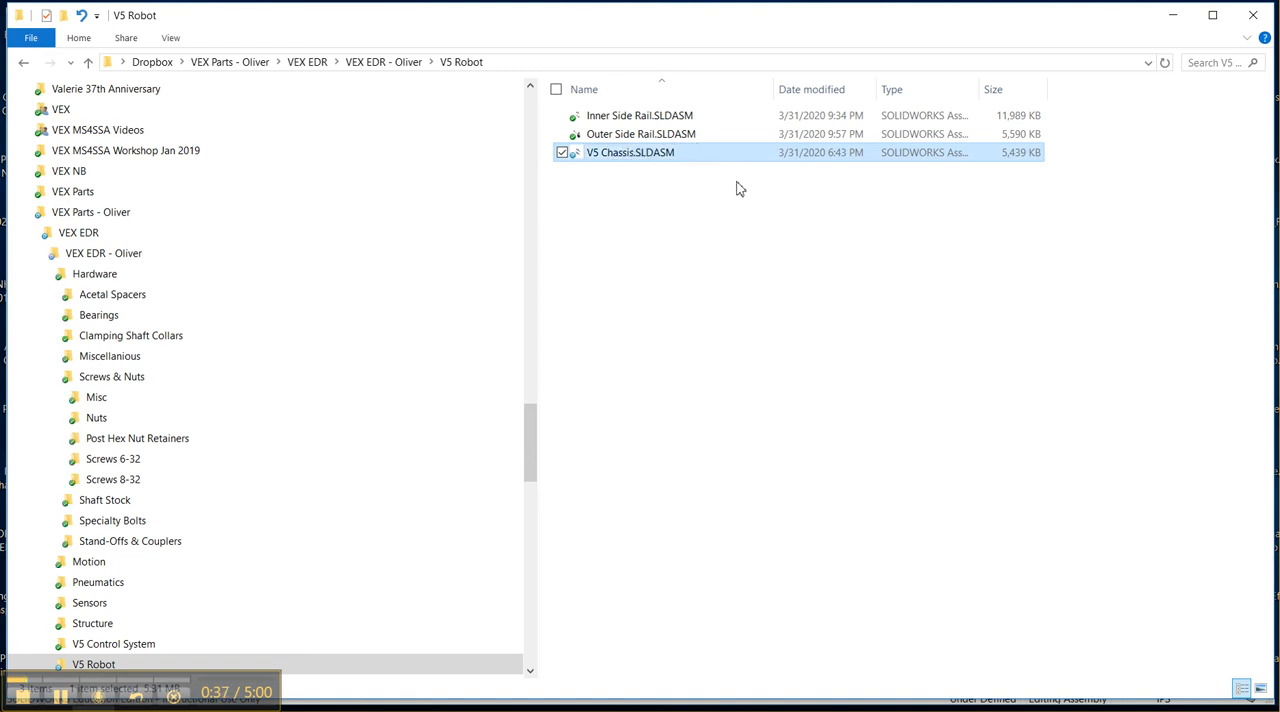
left_click(707, 228)
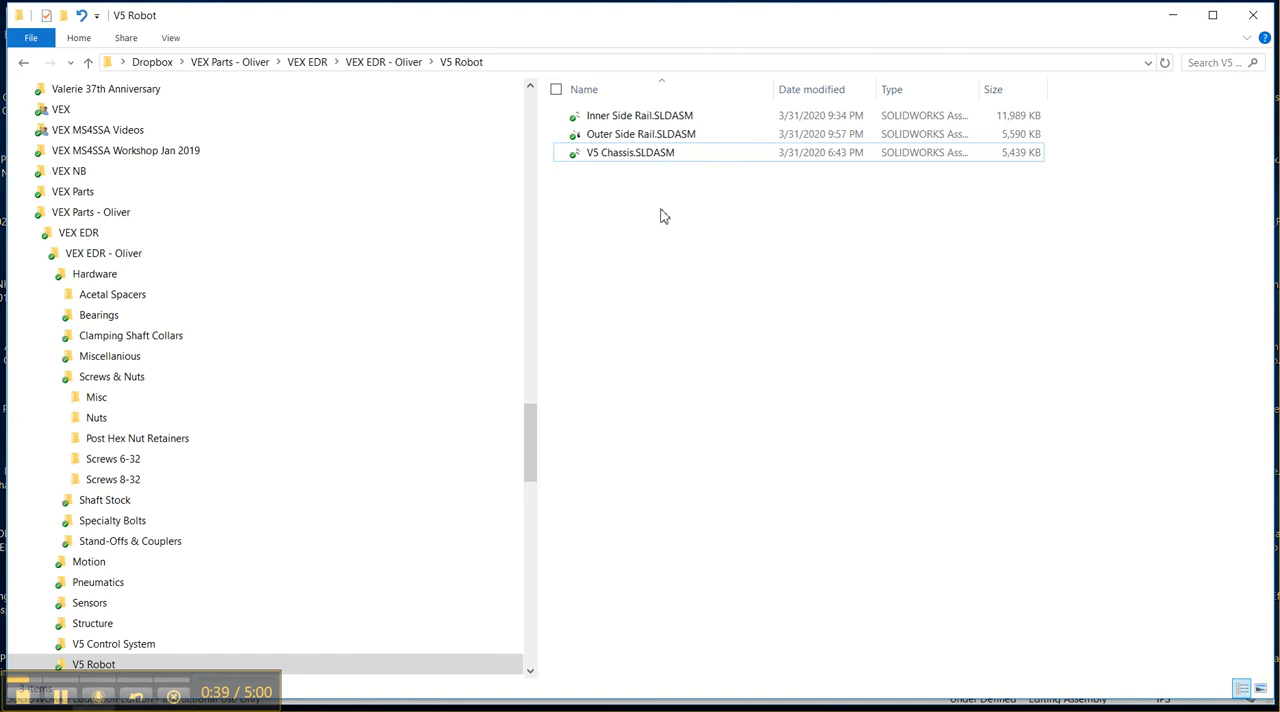
Open the V5 Chassis.SLDASM assembly in SOLIDWORKS and look over its two rails.
double_click(628, 156)
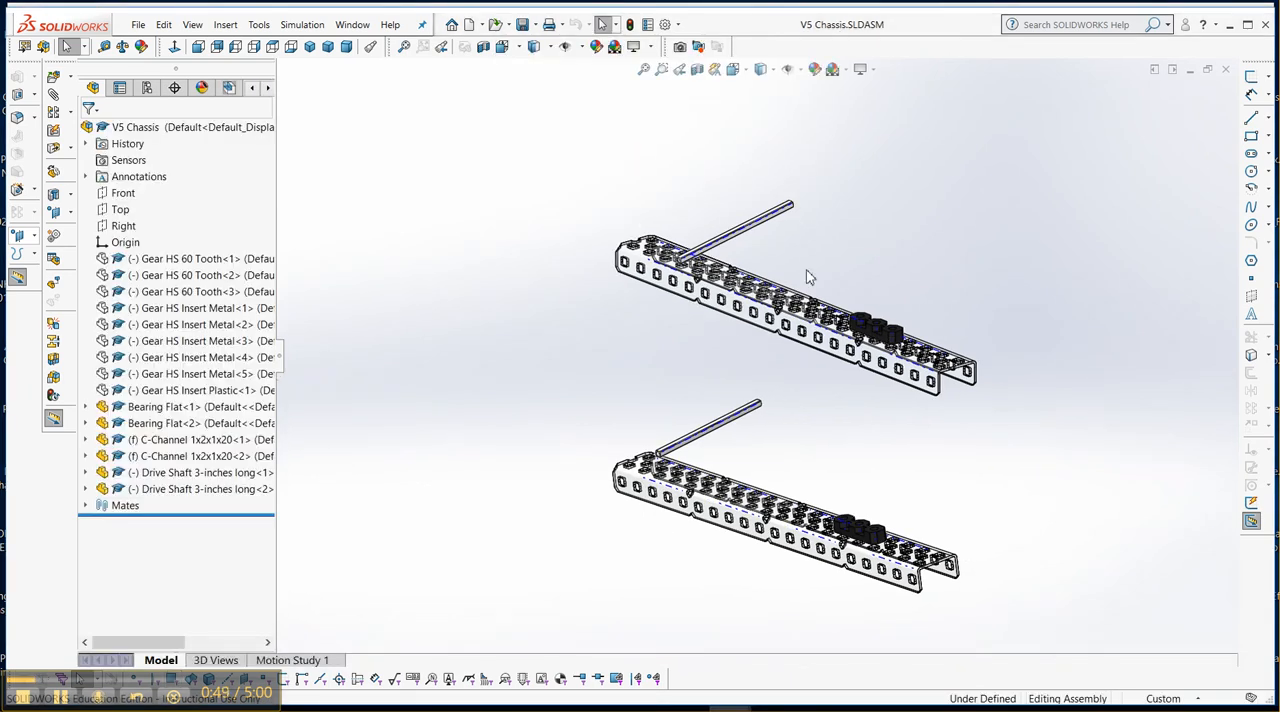
scroll(855, 291, "up", 1)
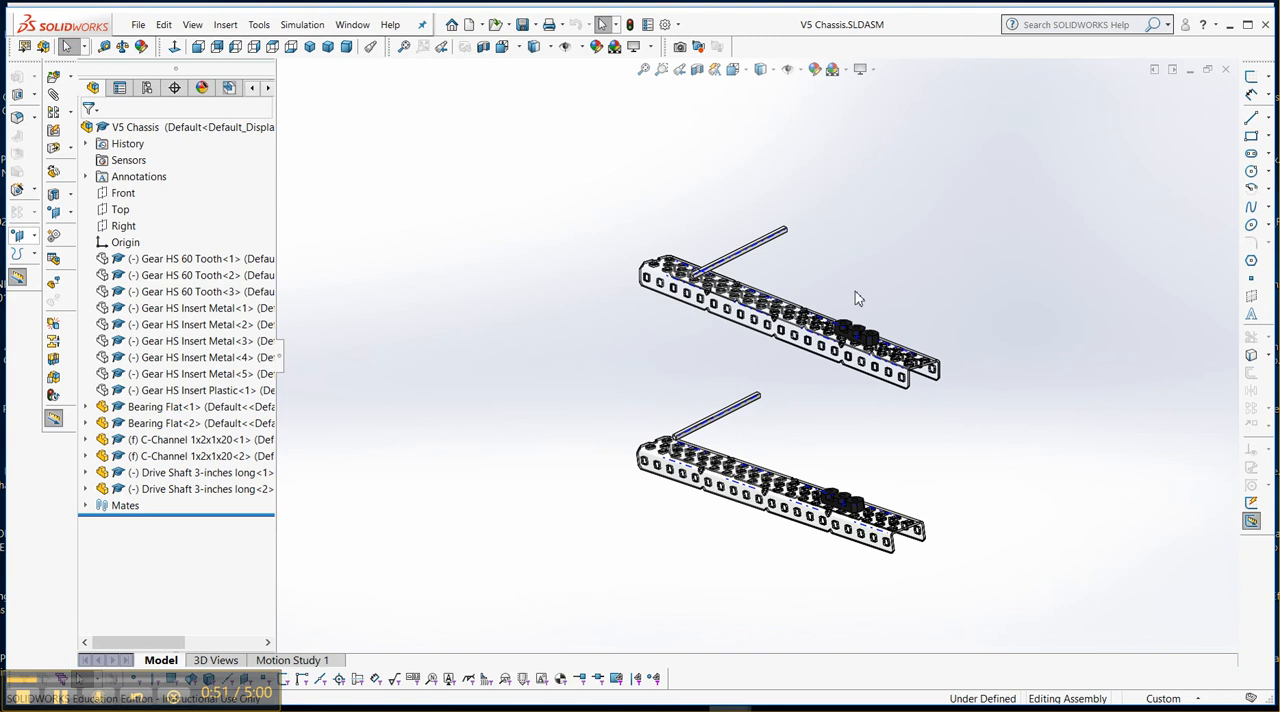
scroll(906, 304, "up", 1)
scroll(905, 305, "down", 1)
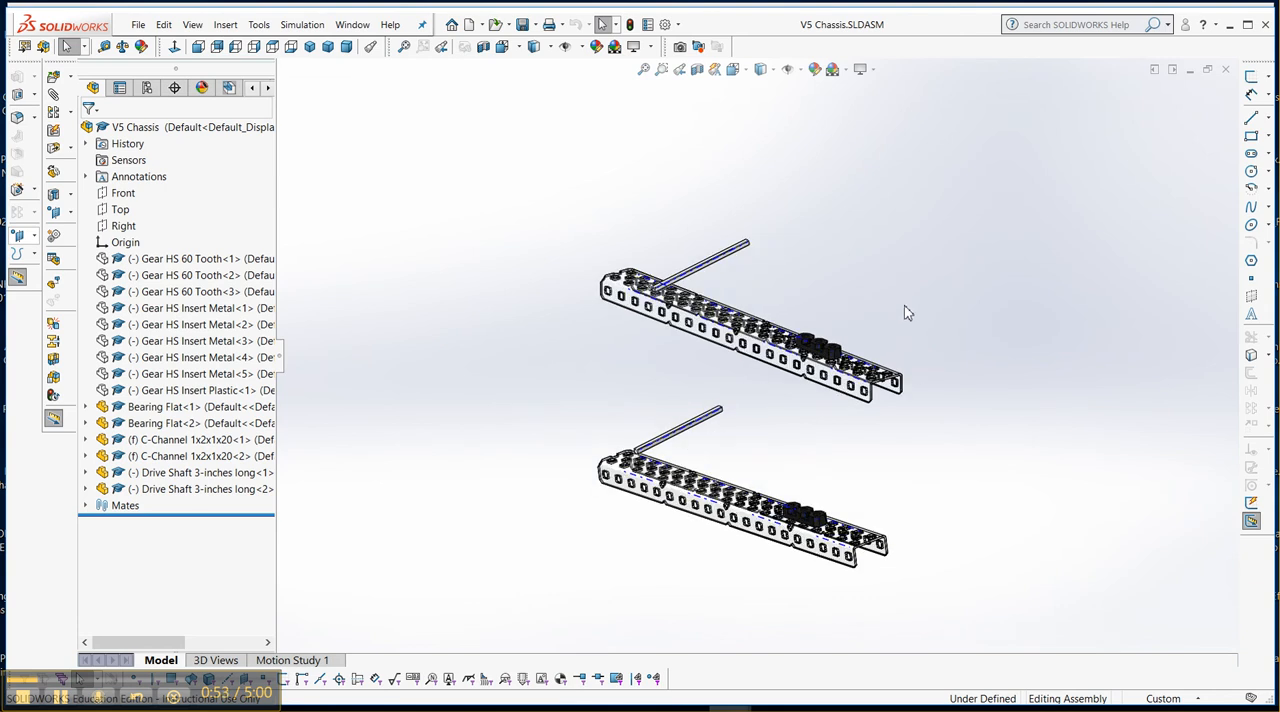
scroll(787, 437, "down", 1)
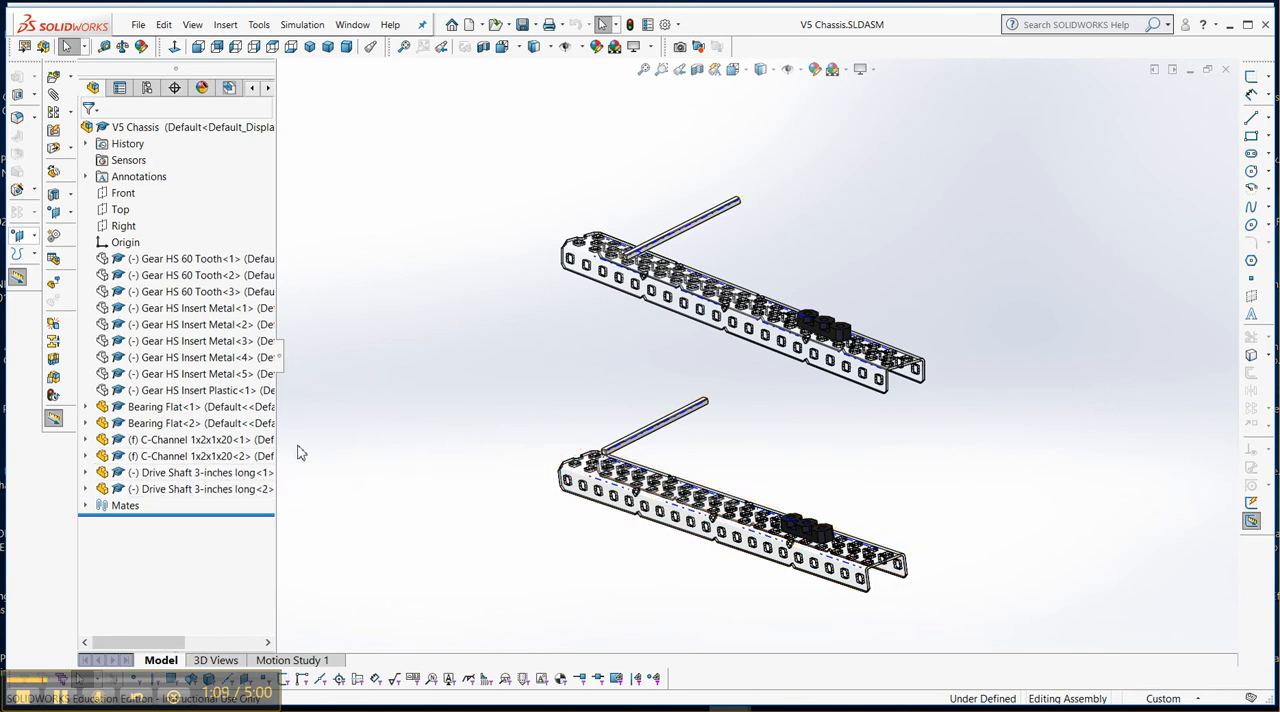
Delete both bearing flats, both 1x2x1x20 C-channels and both 3-inch drive shafts from the assembly, including all their dependent mates.
left_click(104, 408)
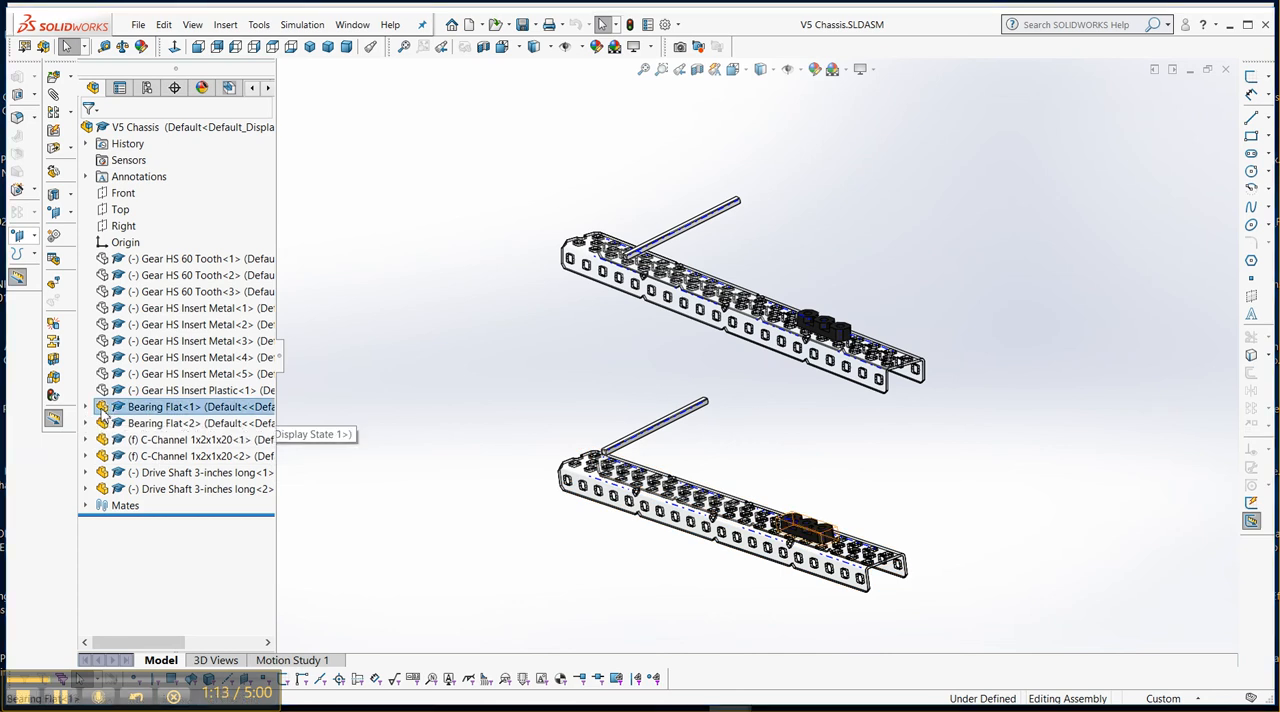
left_click(104, 489, "shift")
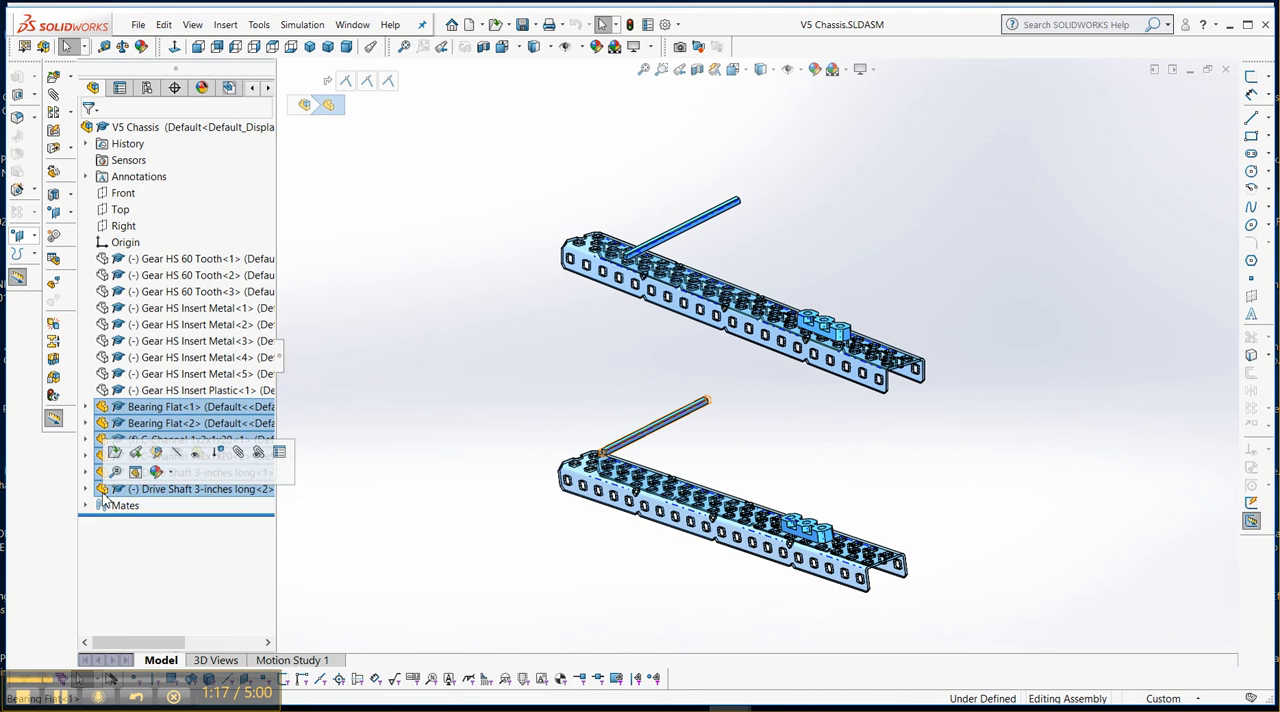
key("Delete")
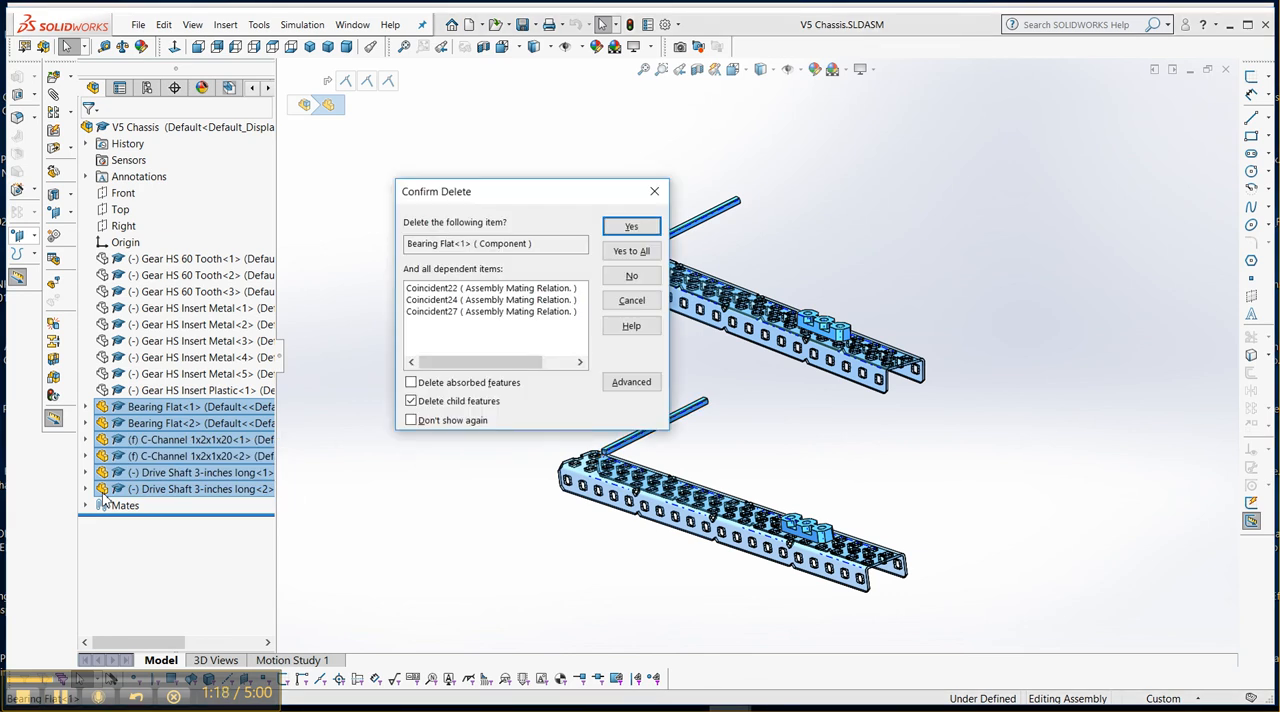
left_click(638, 253)
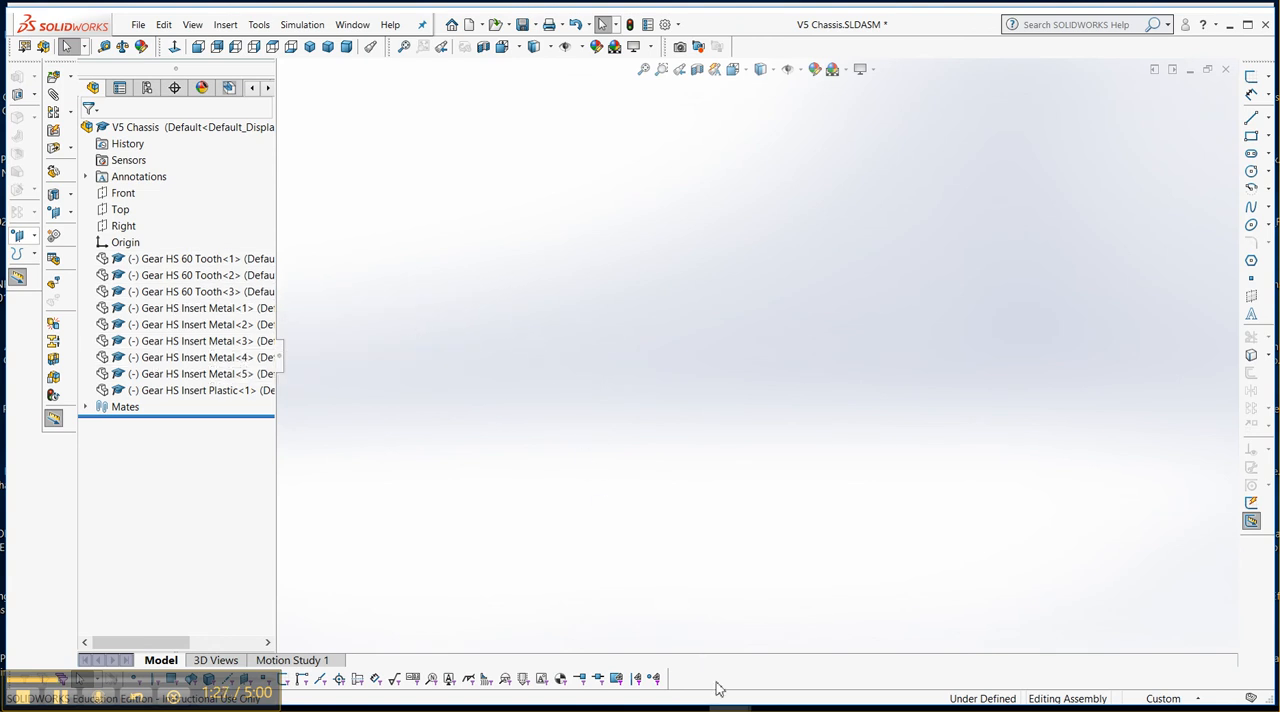
Check the item 4 parts list in the 1001 Basebot Build Instructions PDF, and return to the V5 Chassis assembly in SOLIDWORKS.
left_click(773, 710)
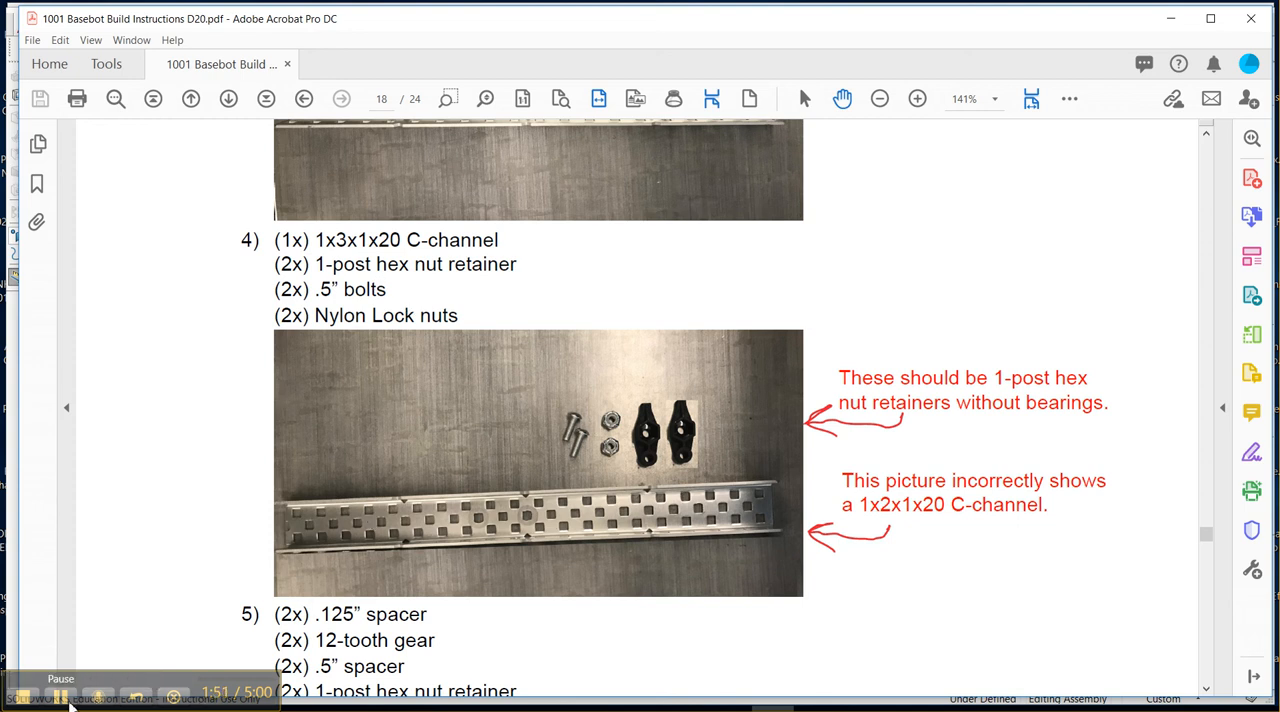
left_click(58, 703)
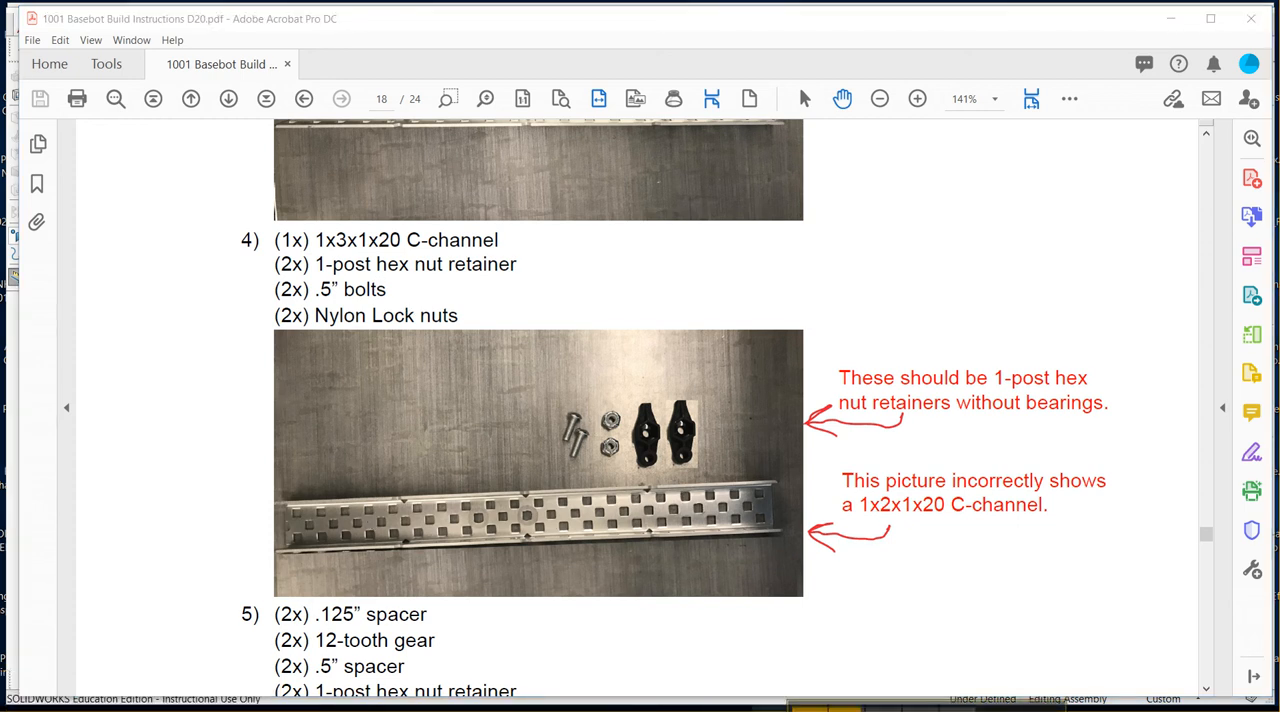
mouse_move(820, 707)
left_click(773, 708)
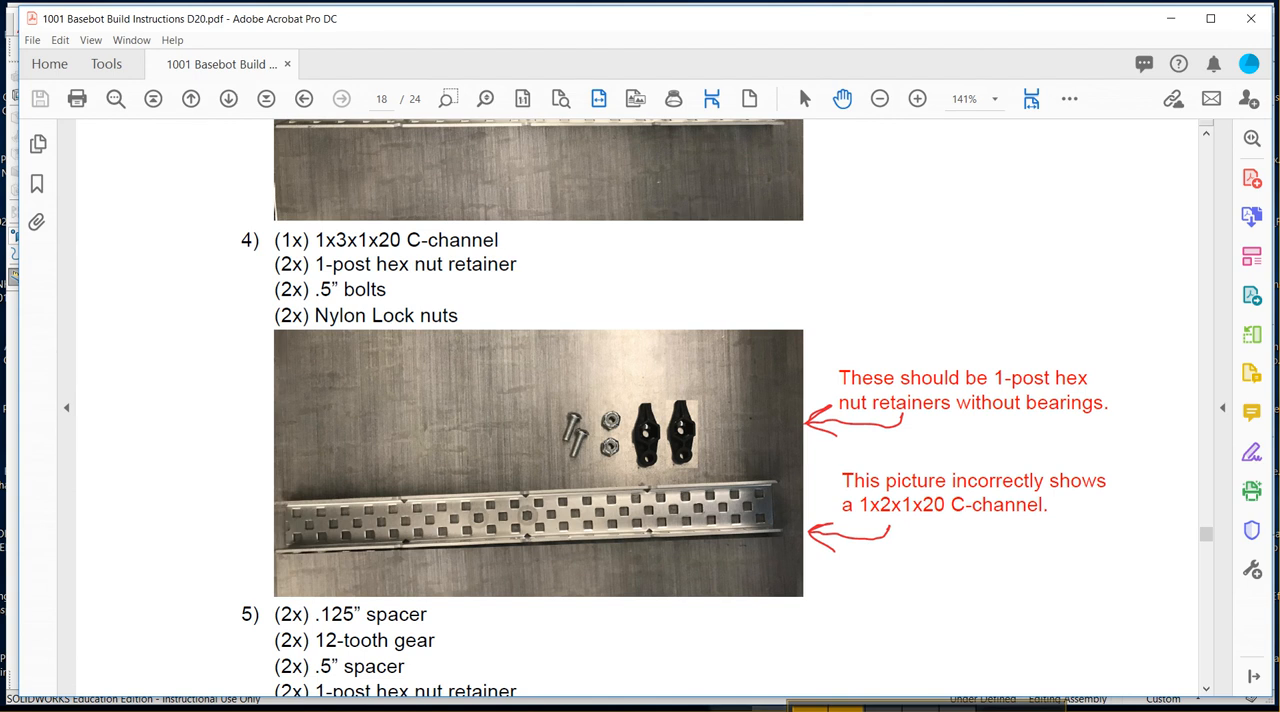
mouse_move(730, 708)
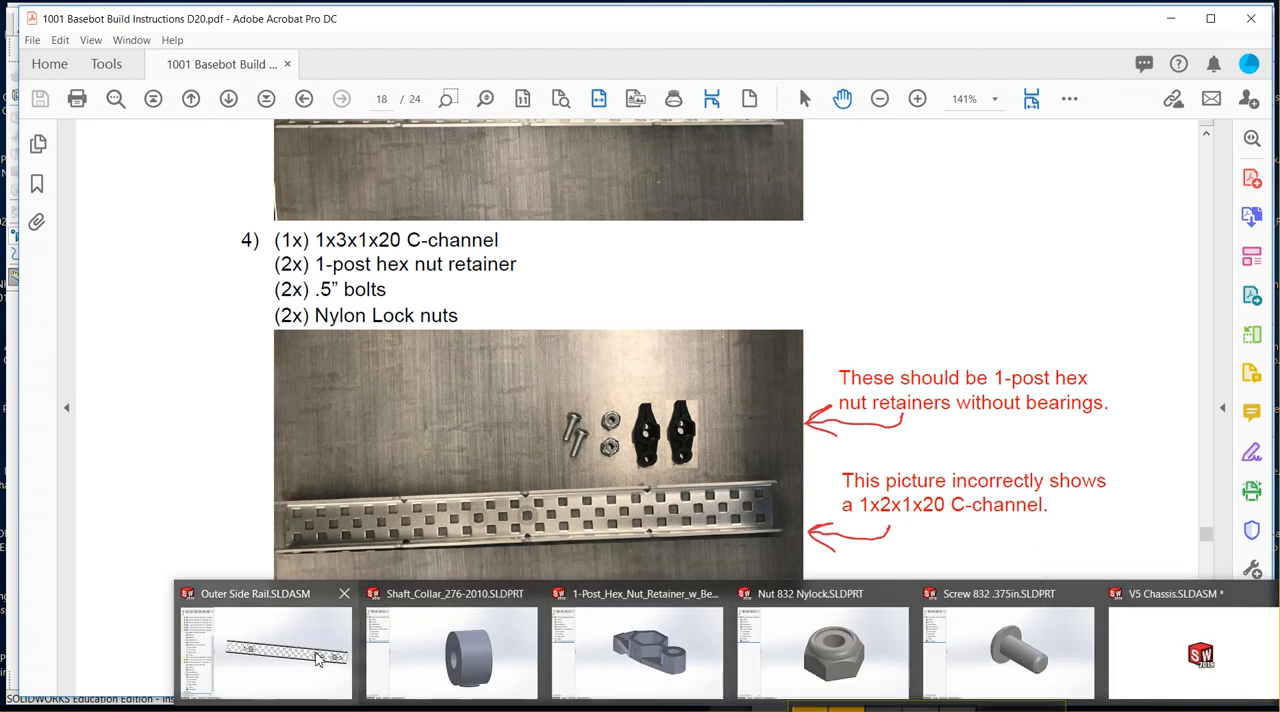
mouse_move(318, 659)
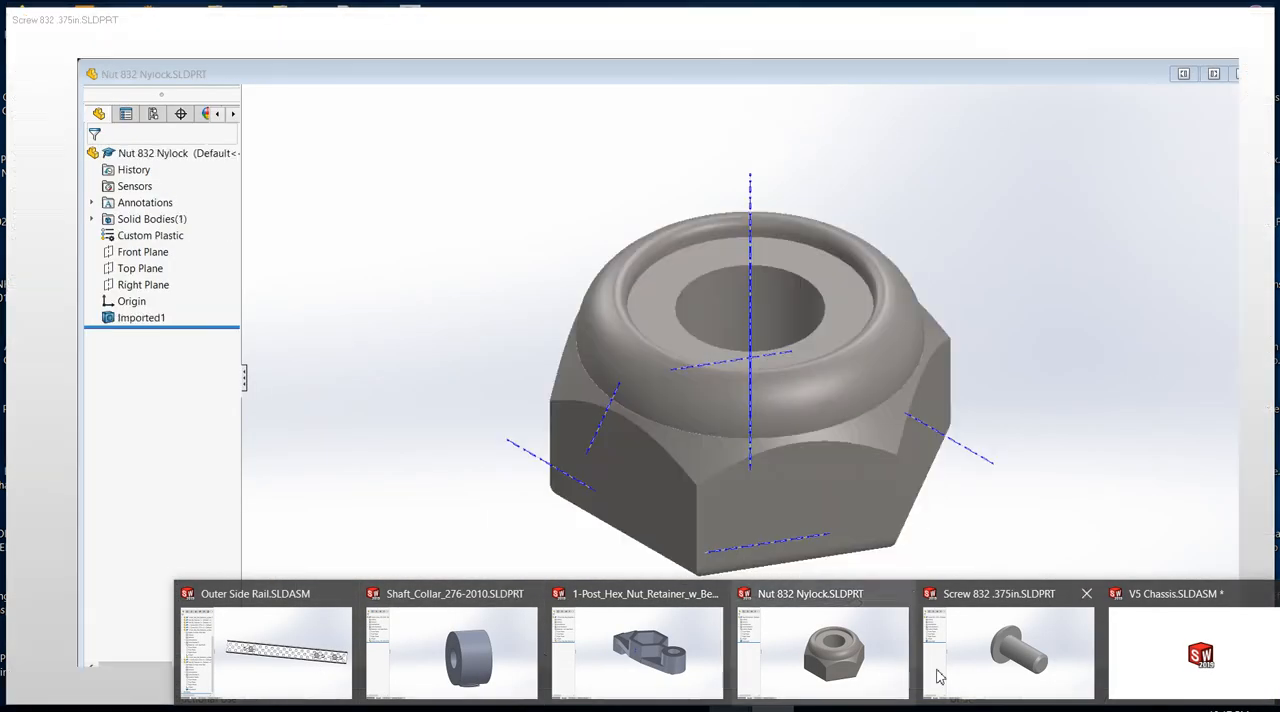
left_click(1139, 647)
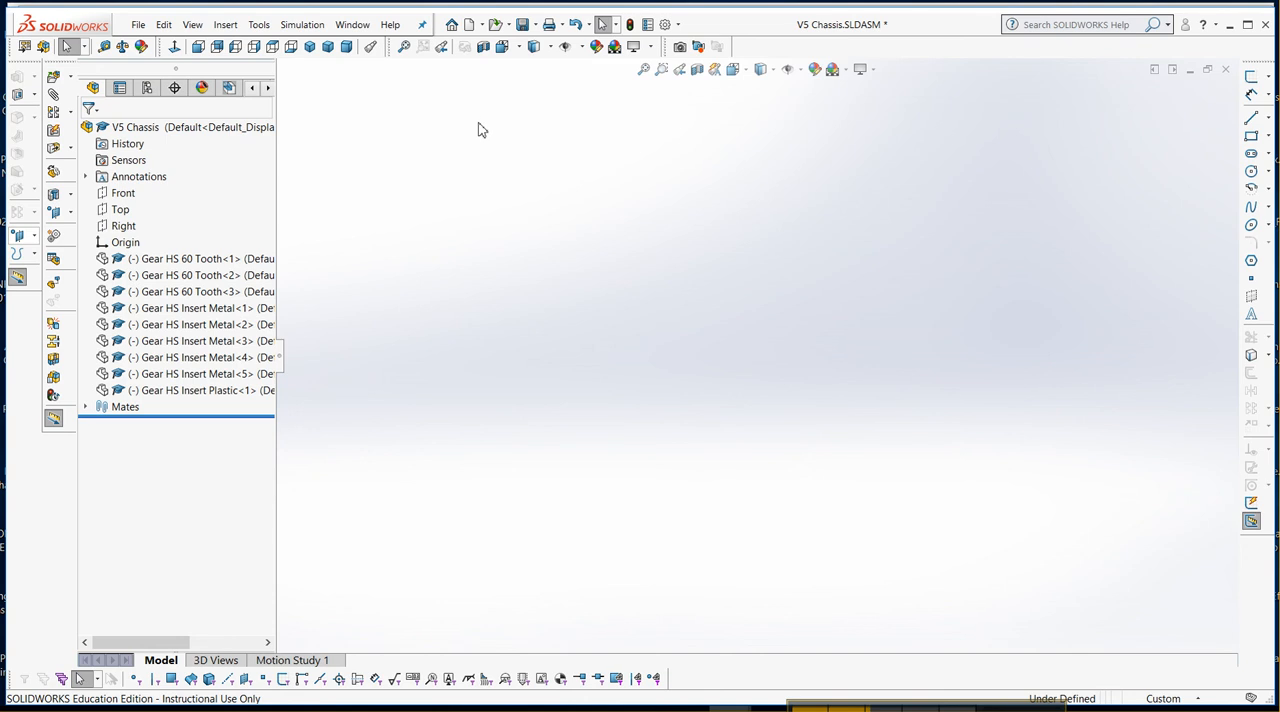
Open the part Screw 832 .5in.SLDPRT from the Hardware, Screws & Nuts, Screws 8-32 folder, declining feature recognition.
left_click(497, 28)
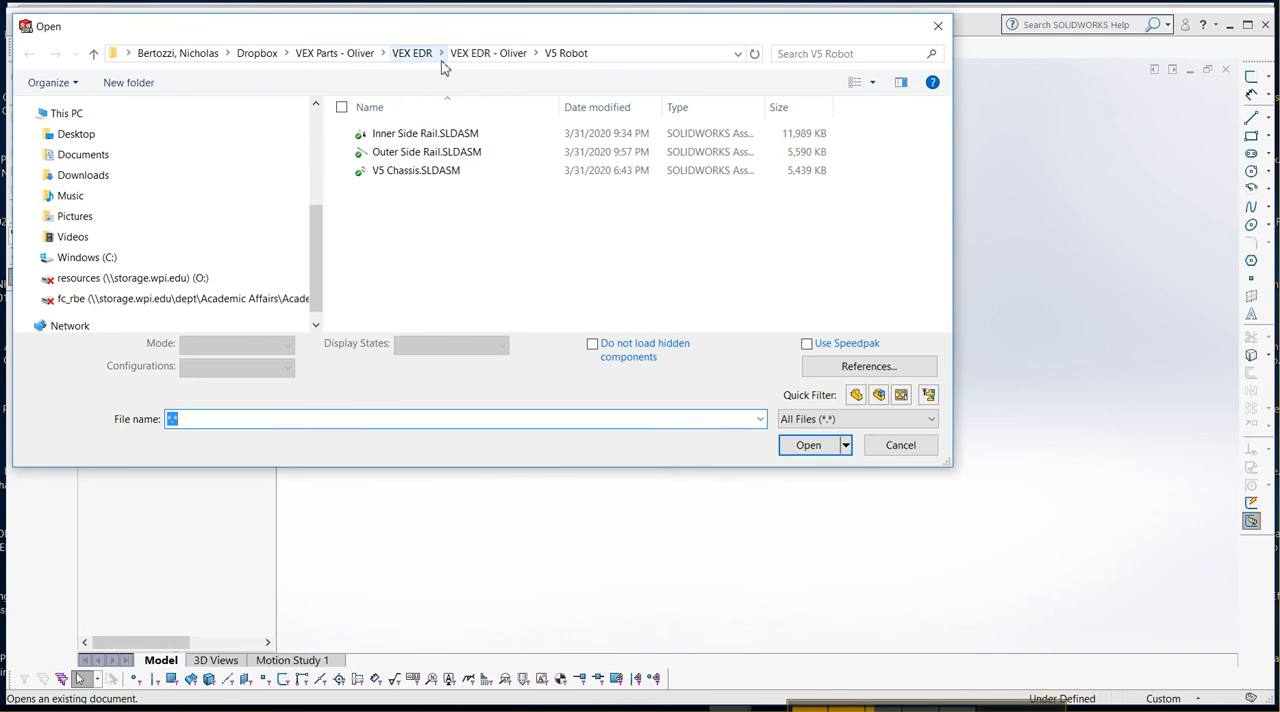
left_click(469, 55)
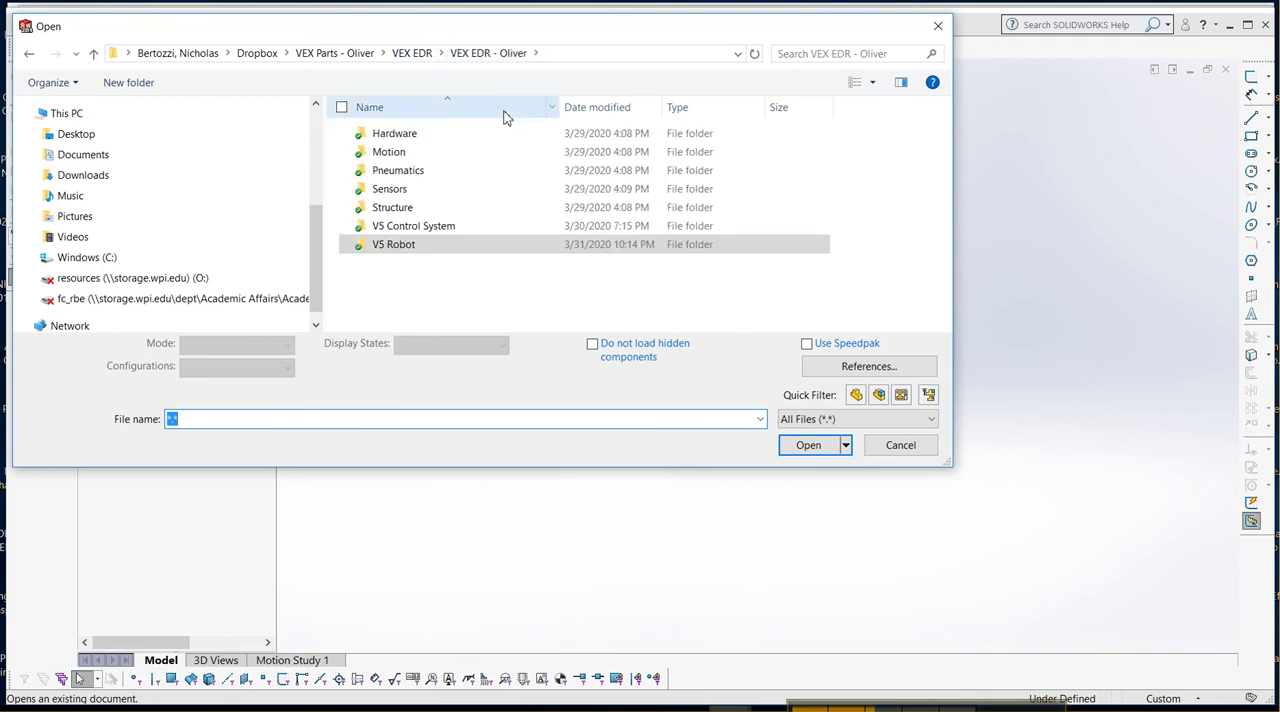
double_click(392, 135)
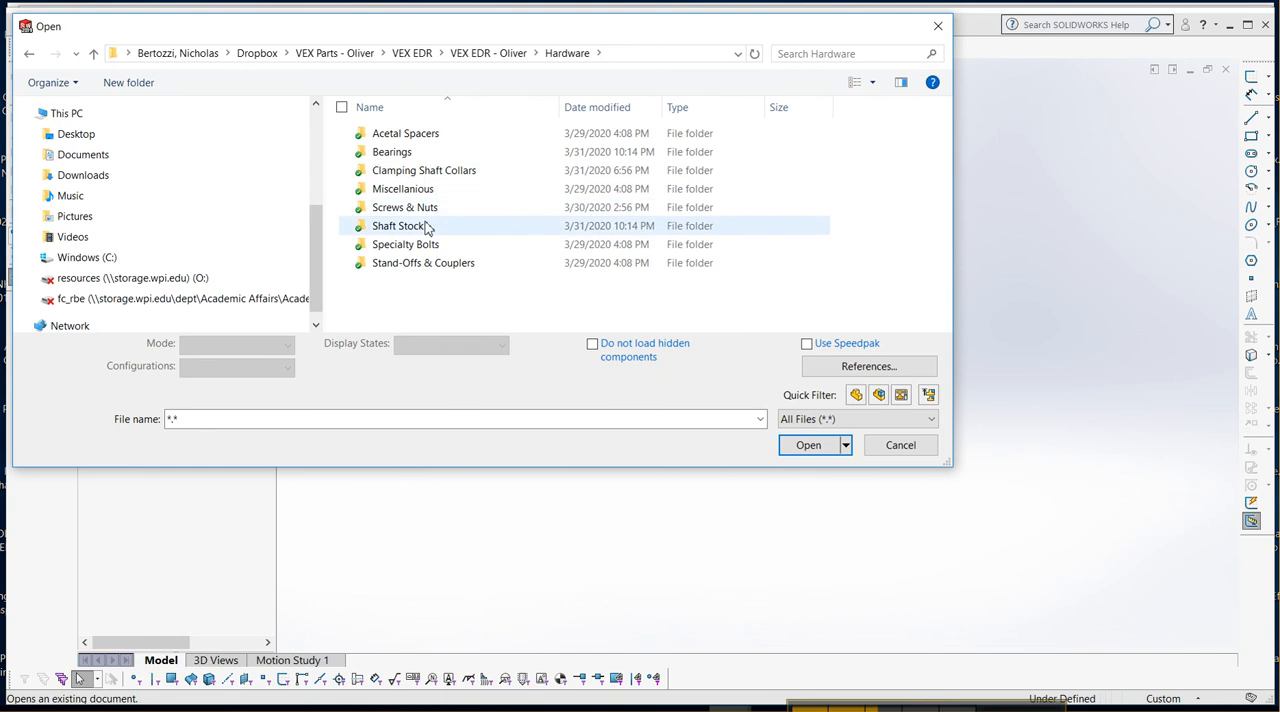
double_click(392, 210)
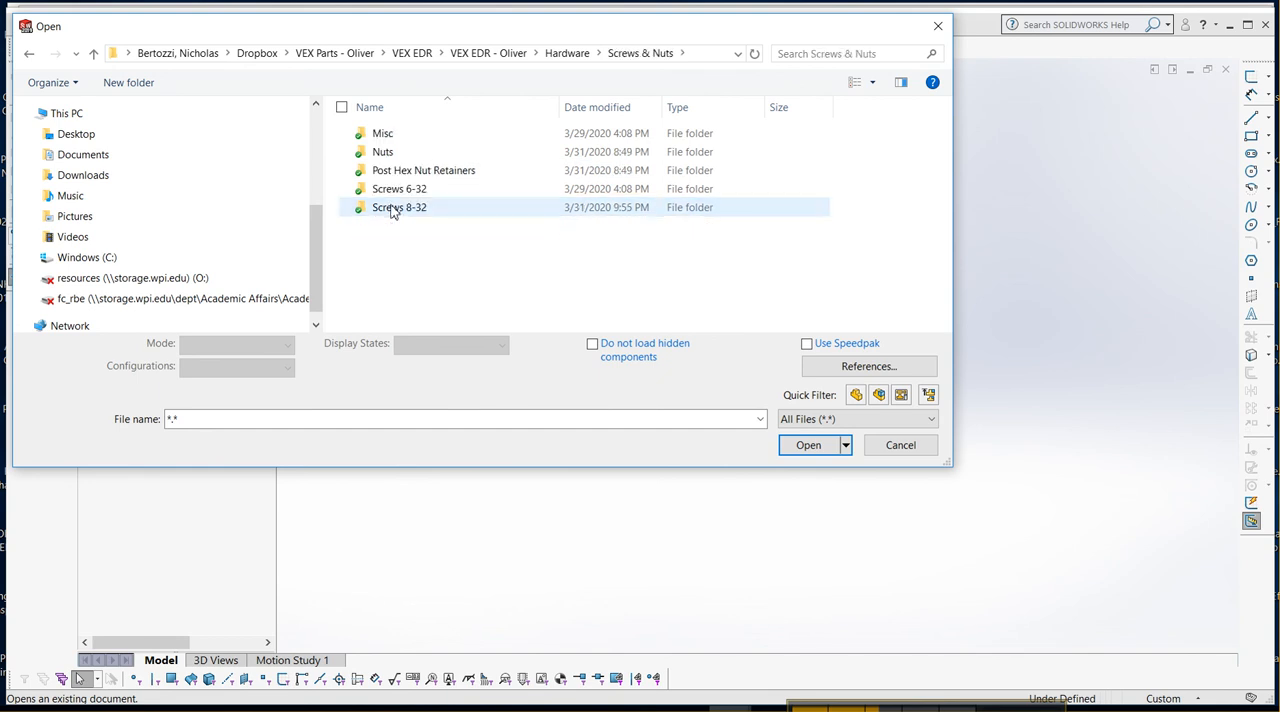
double_click(398, 208)
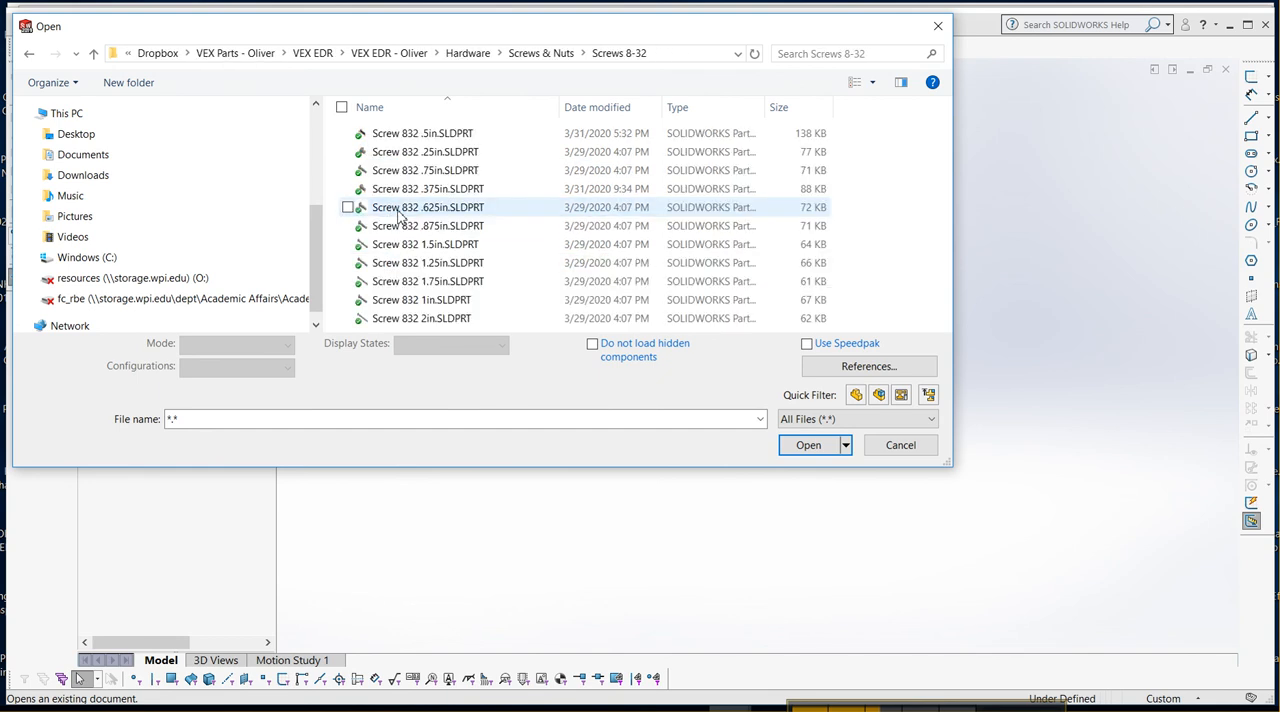
double_click(418, 135)
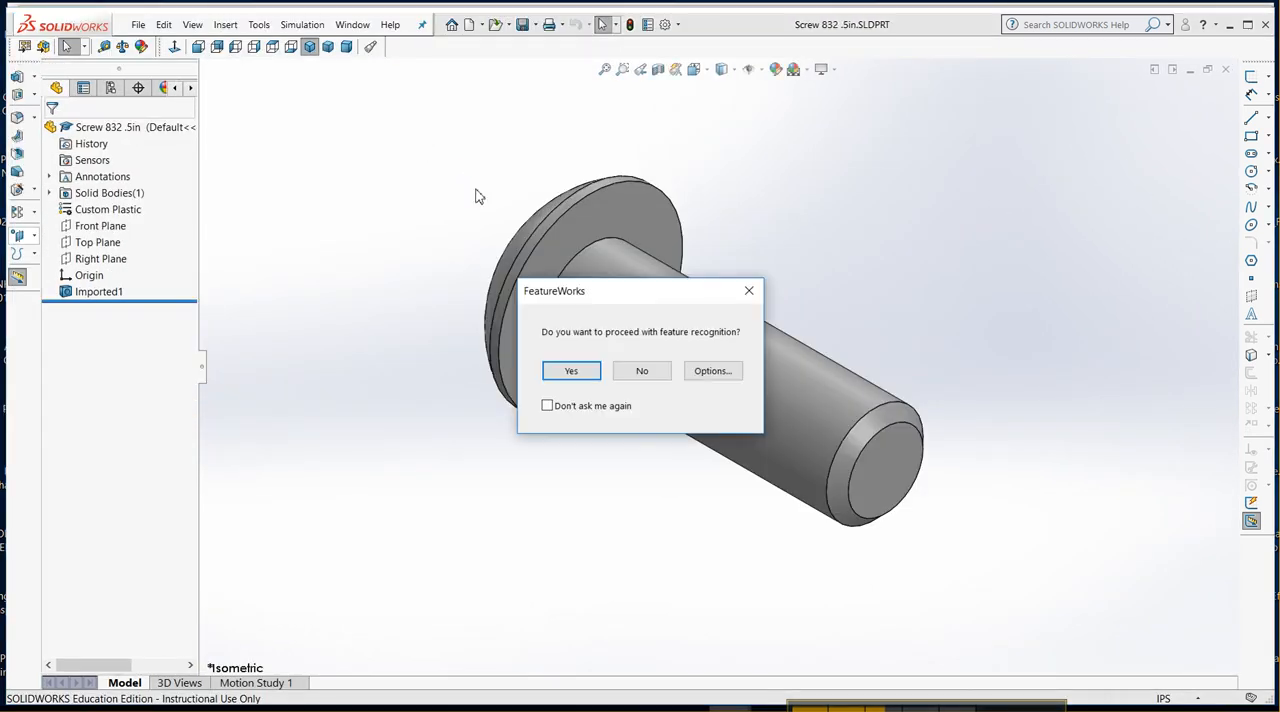
left_click(645, 374)
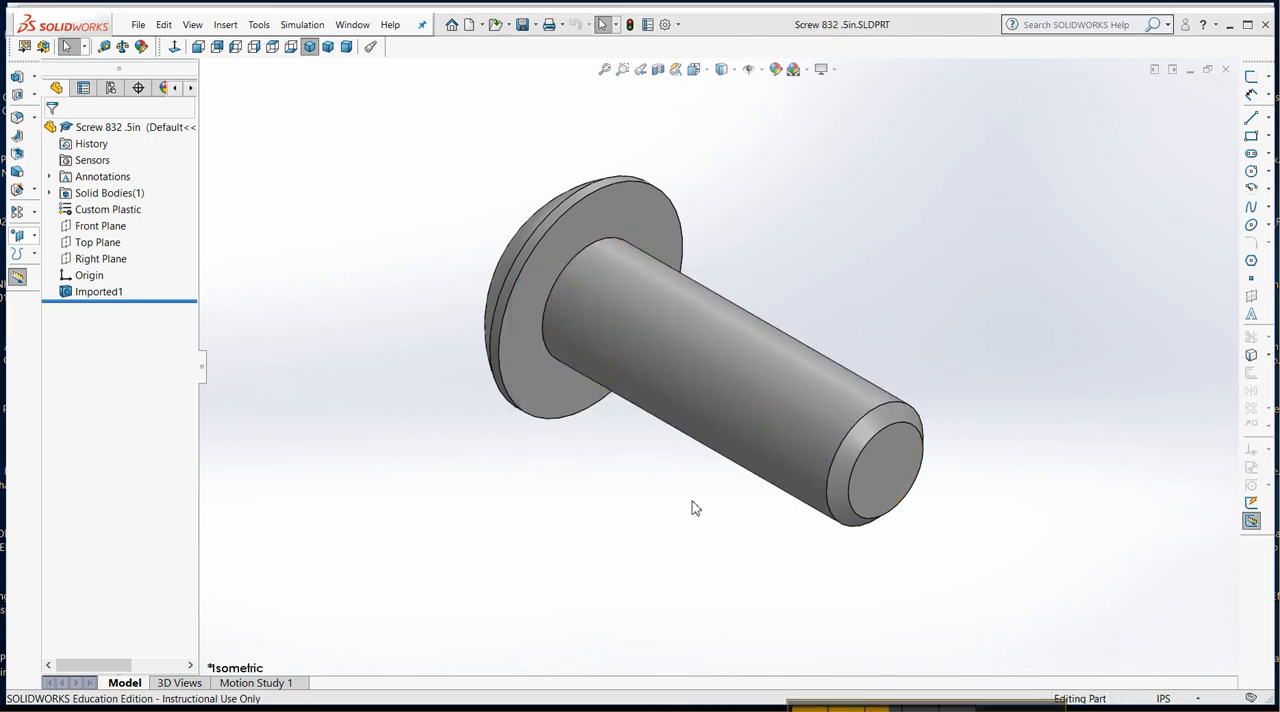
Open the part 1-Post_Hex_Nut_Retainer_276-6482.SLDPRT from the Post Hex Nut Retainers folder inside Screws & Nuts.
left_click(495, 25)
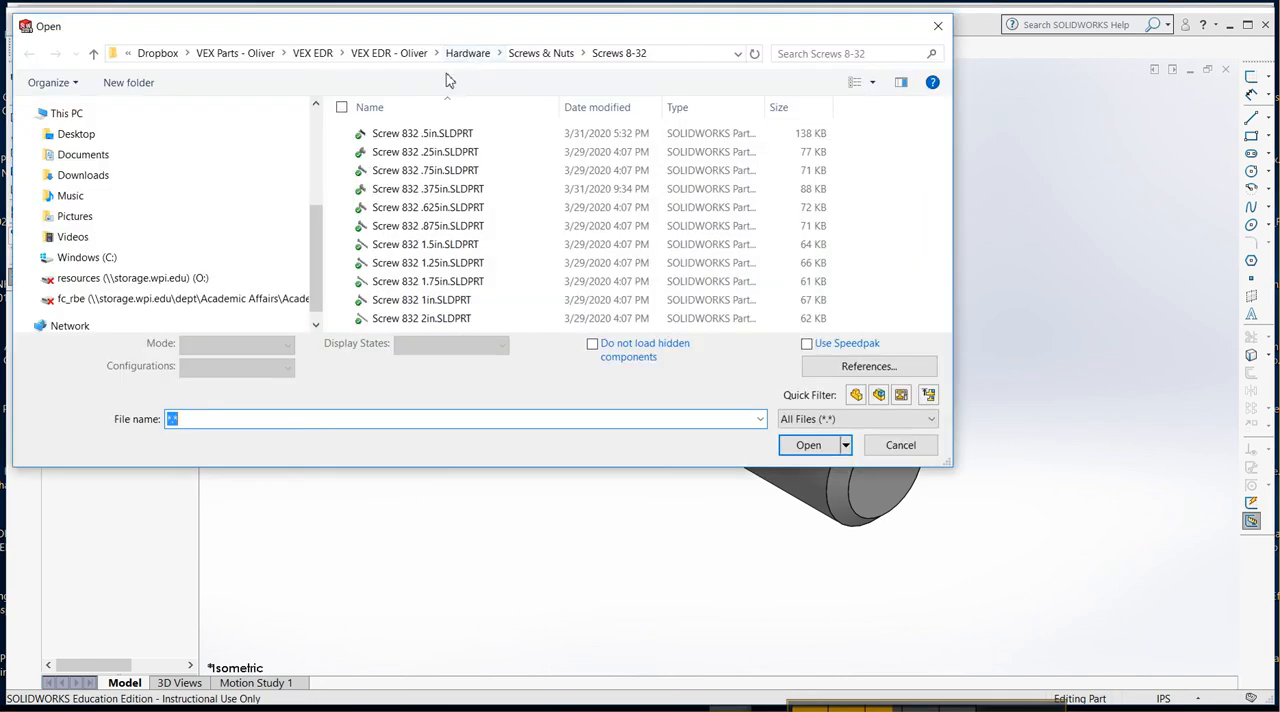
left_click(535, 54)
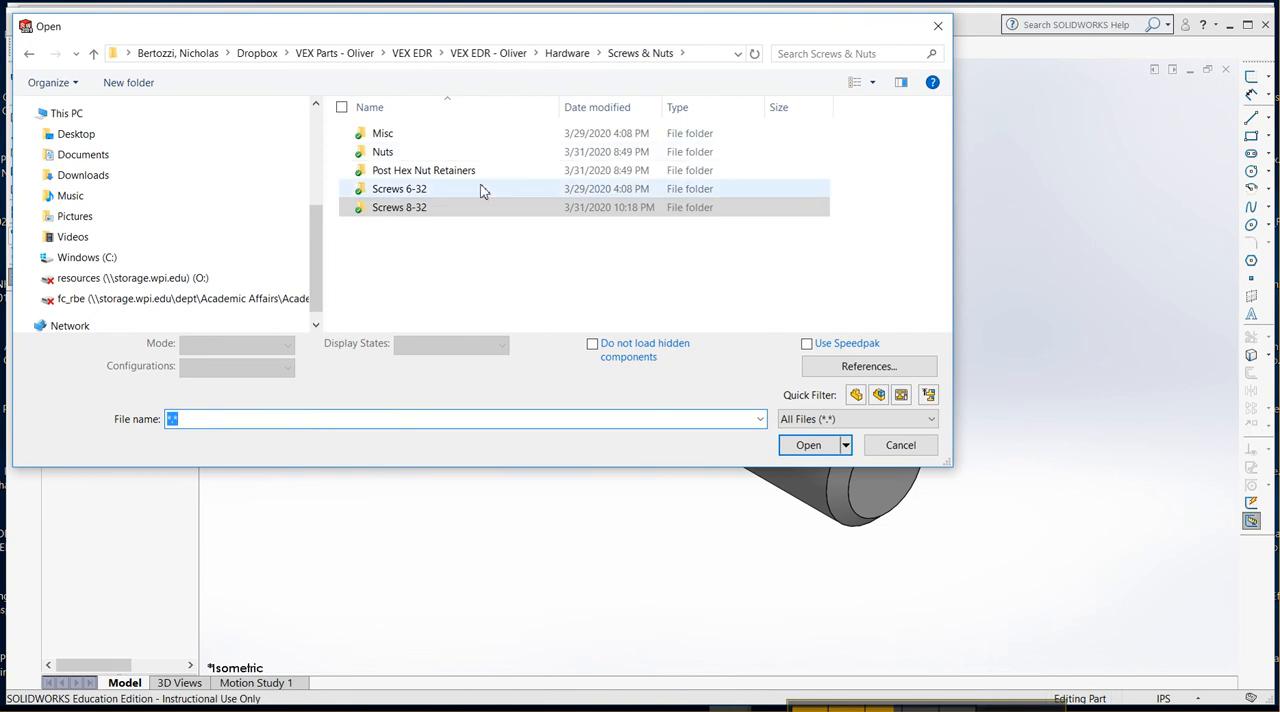
double_click(420, 170)
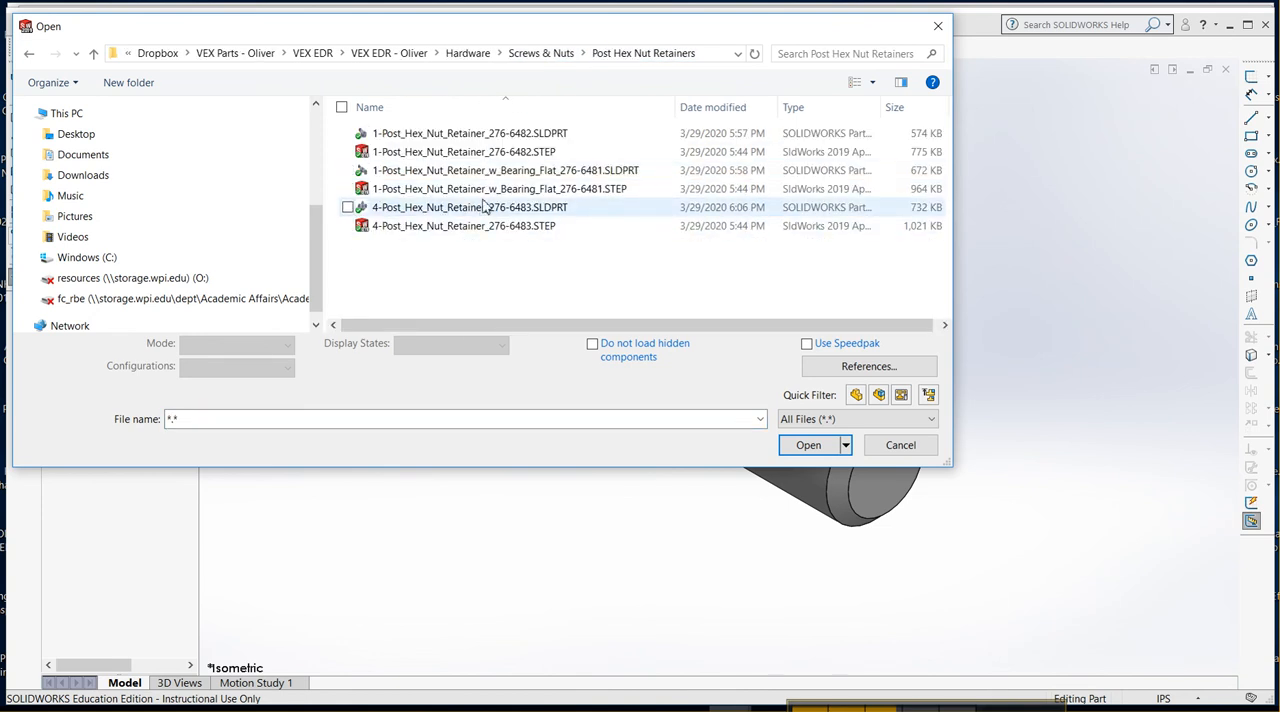
double_click(430, 137)
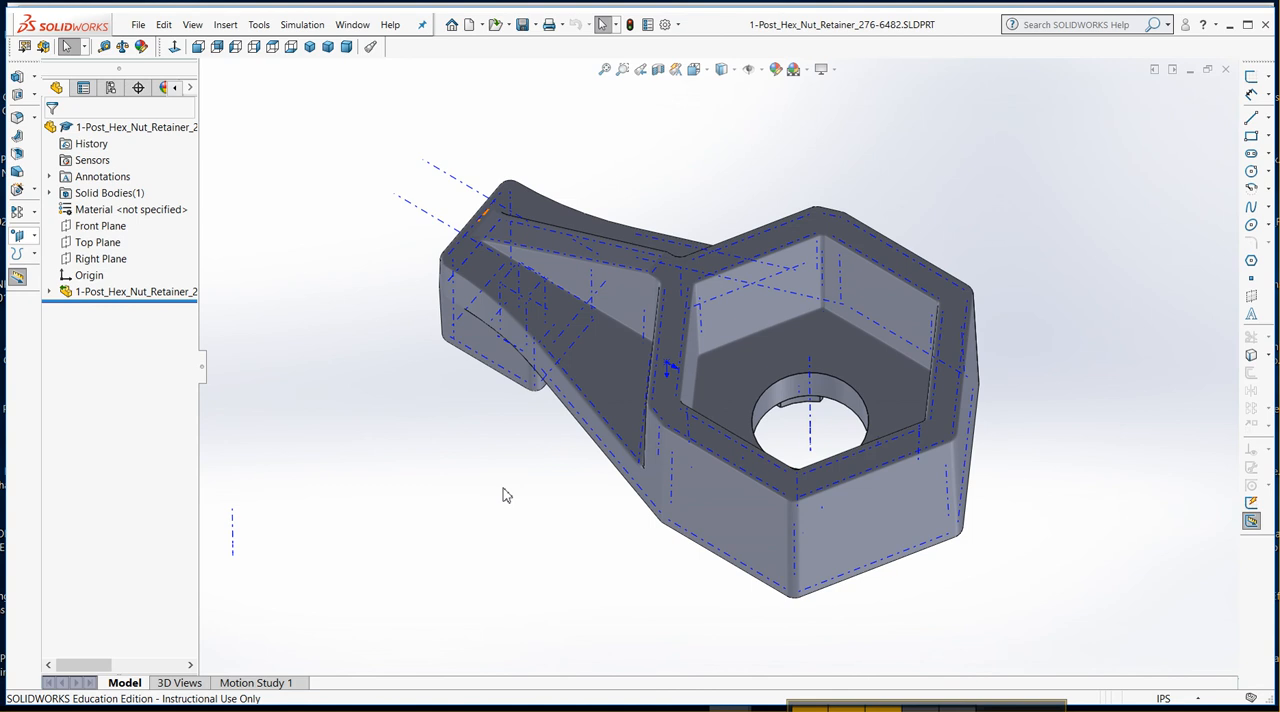
Hide the temporary axes in the hex nut retainer part and return to the V5 Chassis assembly window.
left_click(768, 78)
left_click(774, 103)
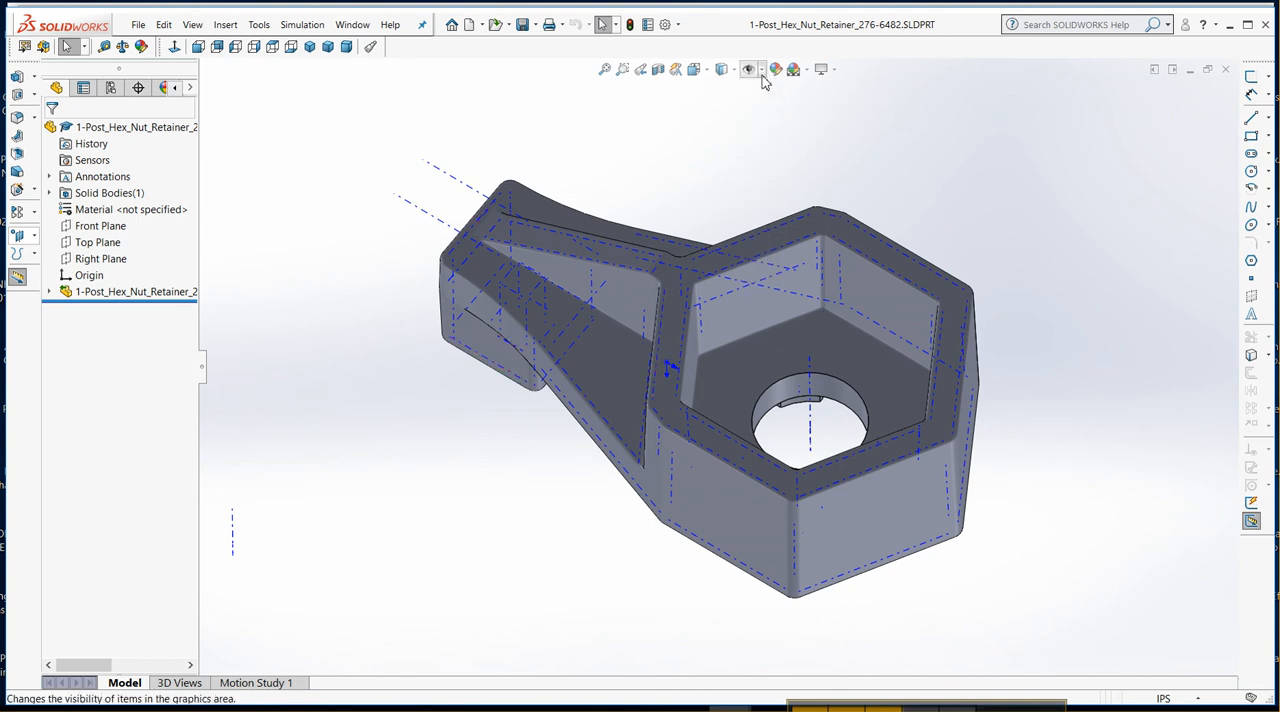
left_click(760, 70)
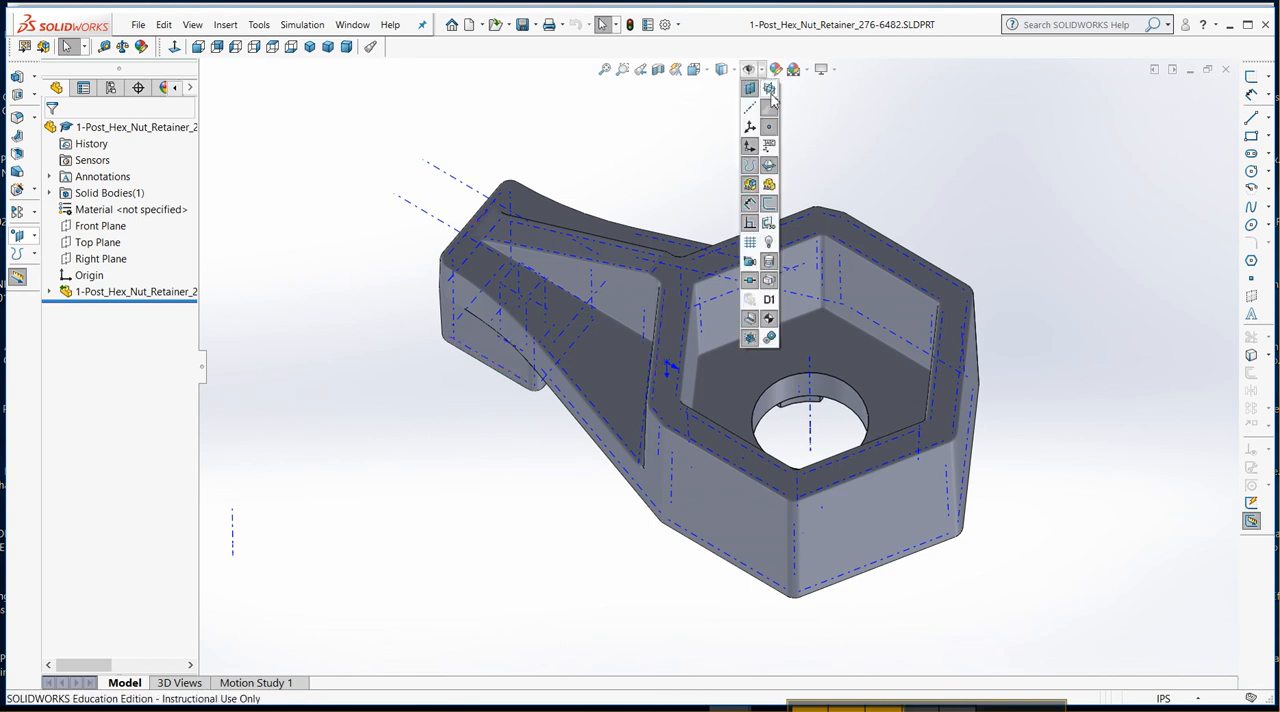
left_click(772, 110)
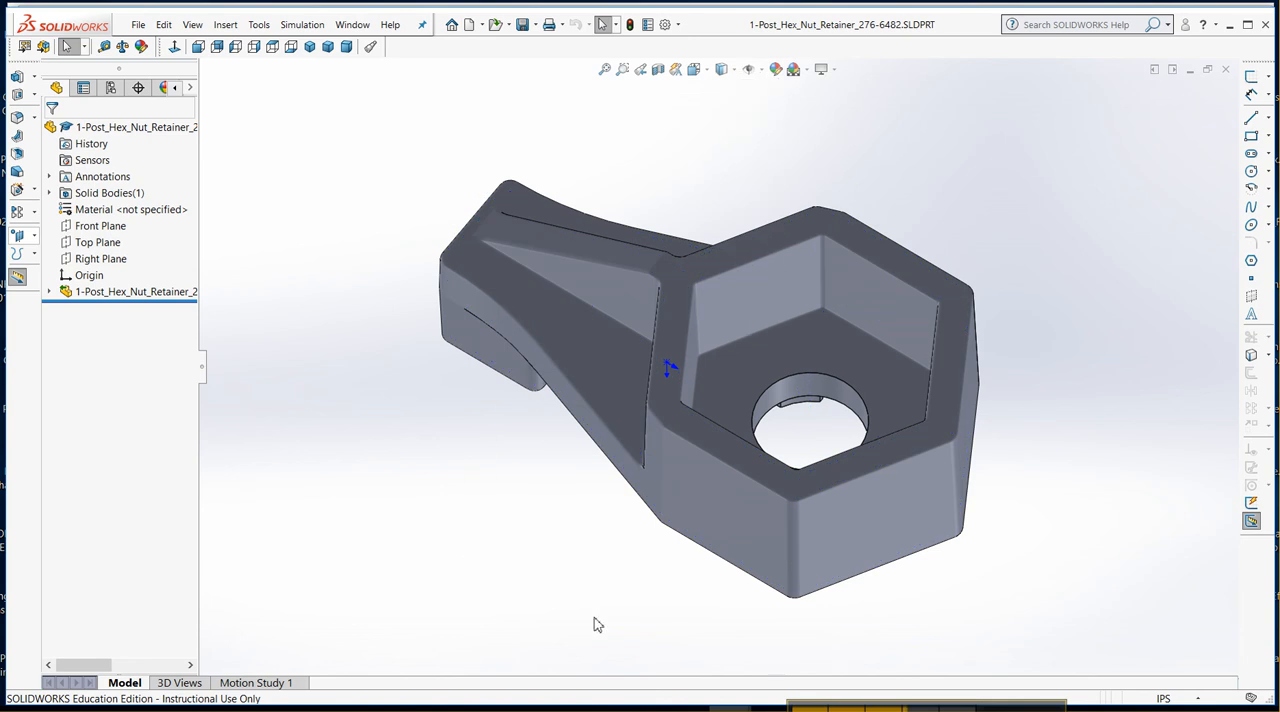
mouse_move(771, 706)
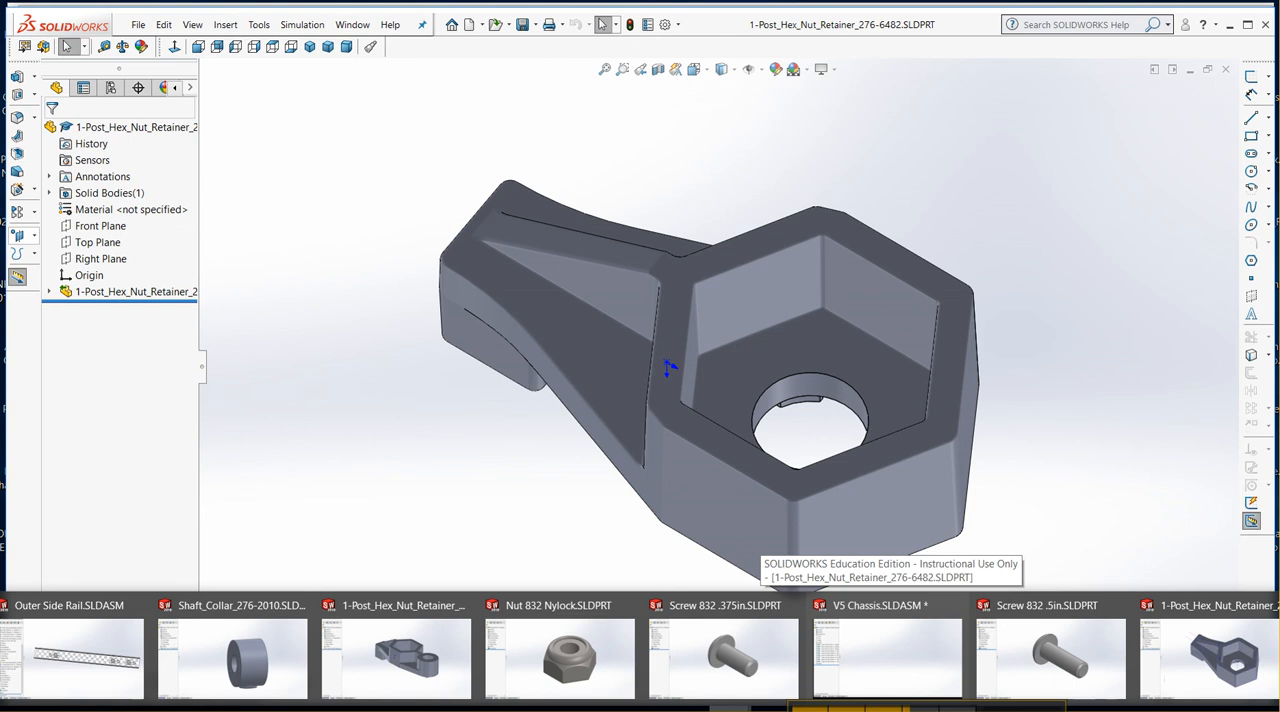
left_click(866, 642)
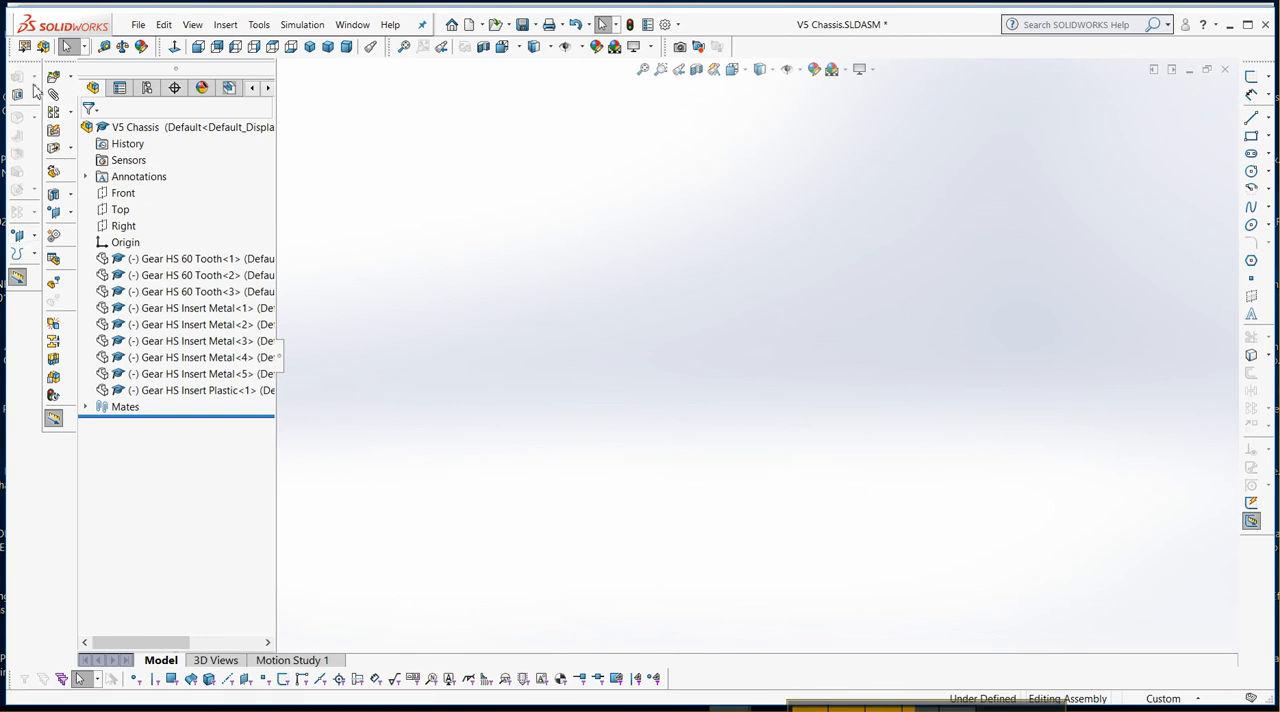
Insert two copies of the open part Screw 832 .5in into the assembly, keeping Insert Component active for multiple placements.
left_click(54, 78)
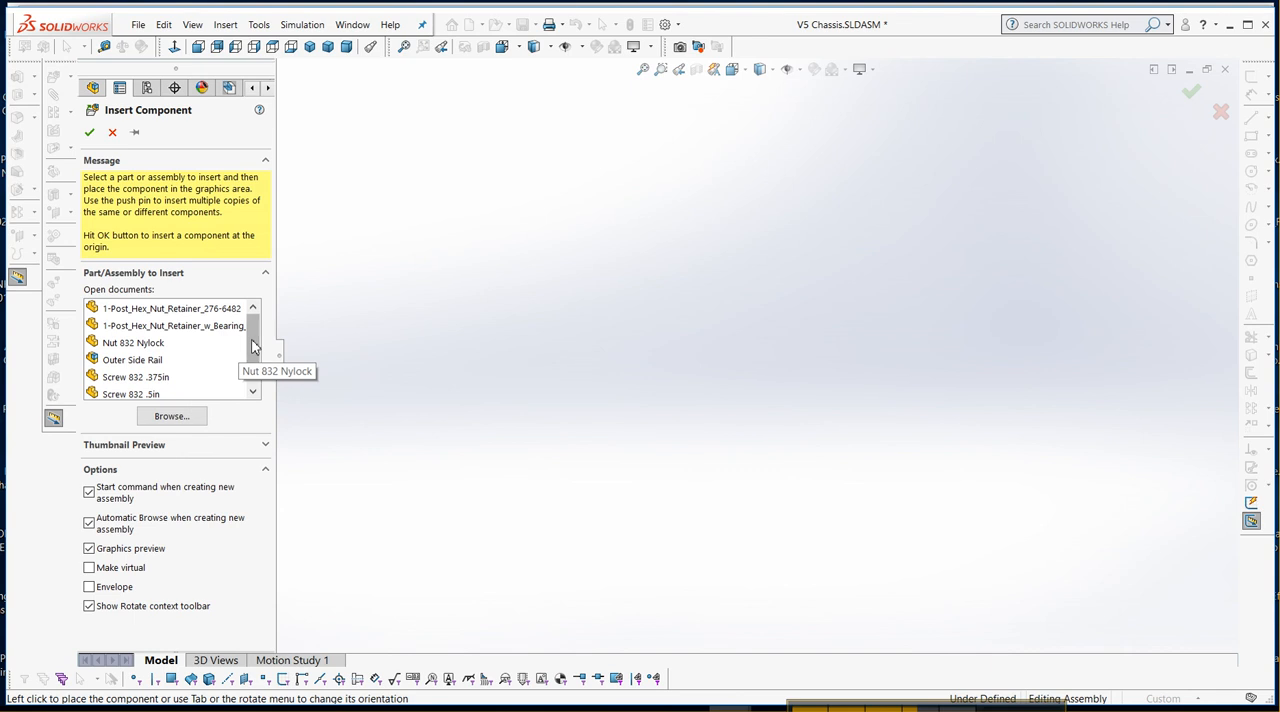
left_click_drag(253, 347, 250, 363)
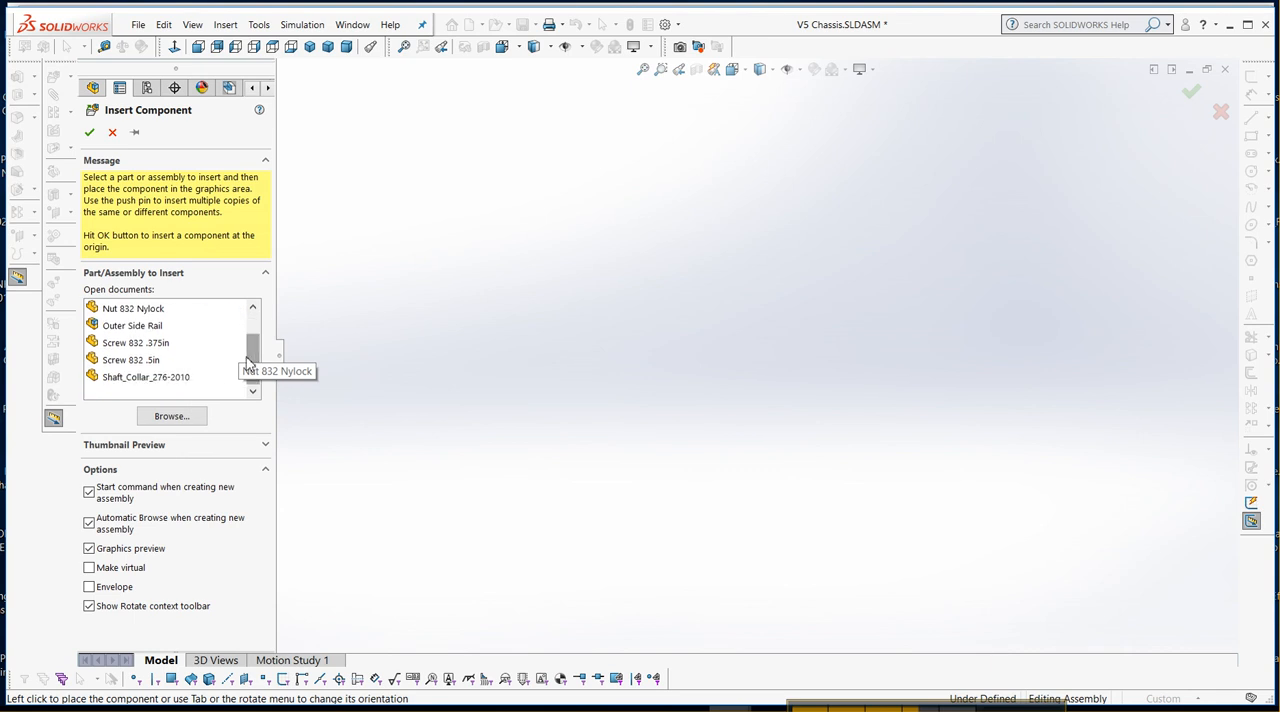
left_click(131, 364)
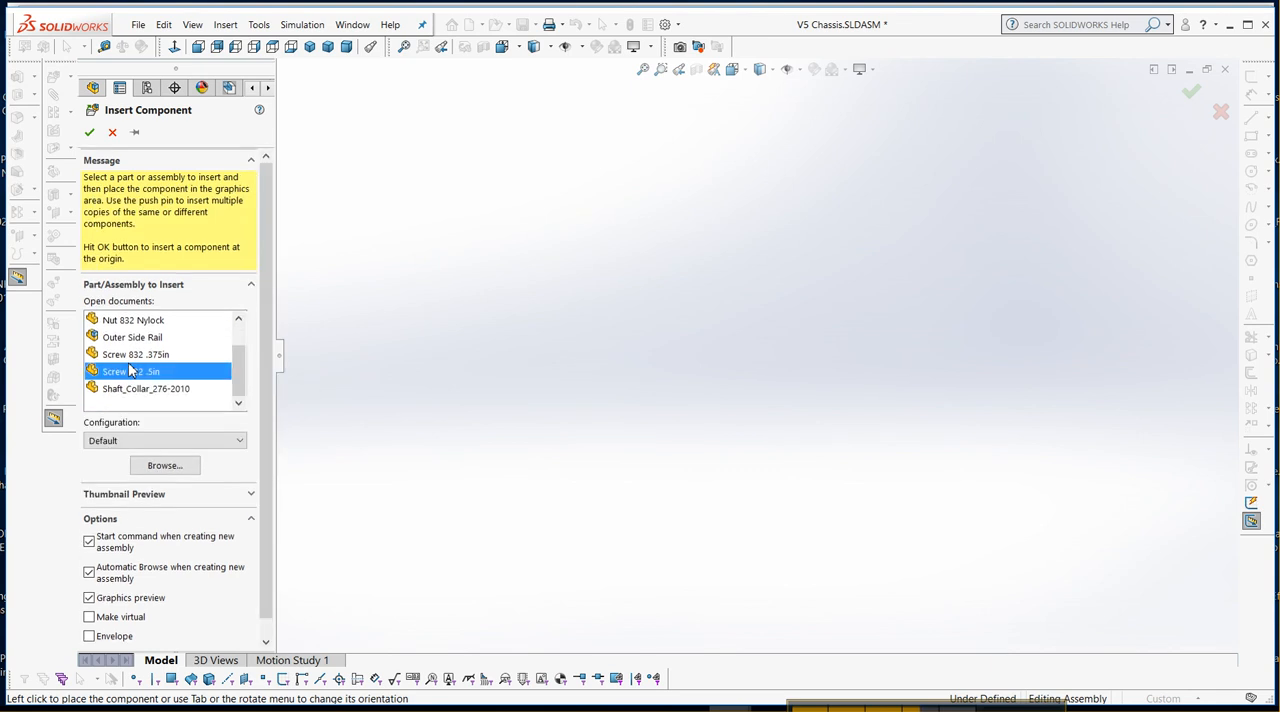
left_click(135, 133)
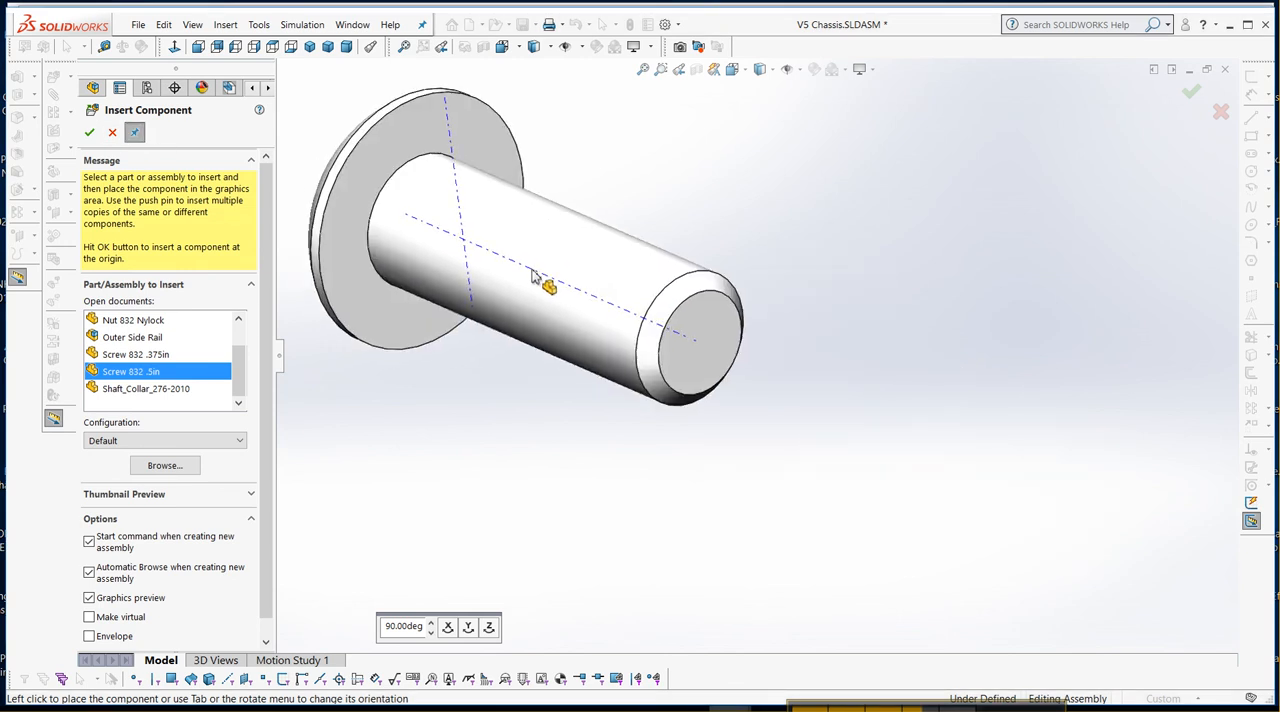
left_click(533, 278)
scroll(805, 258, "up", 4)
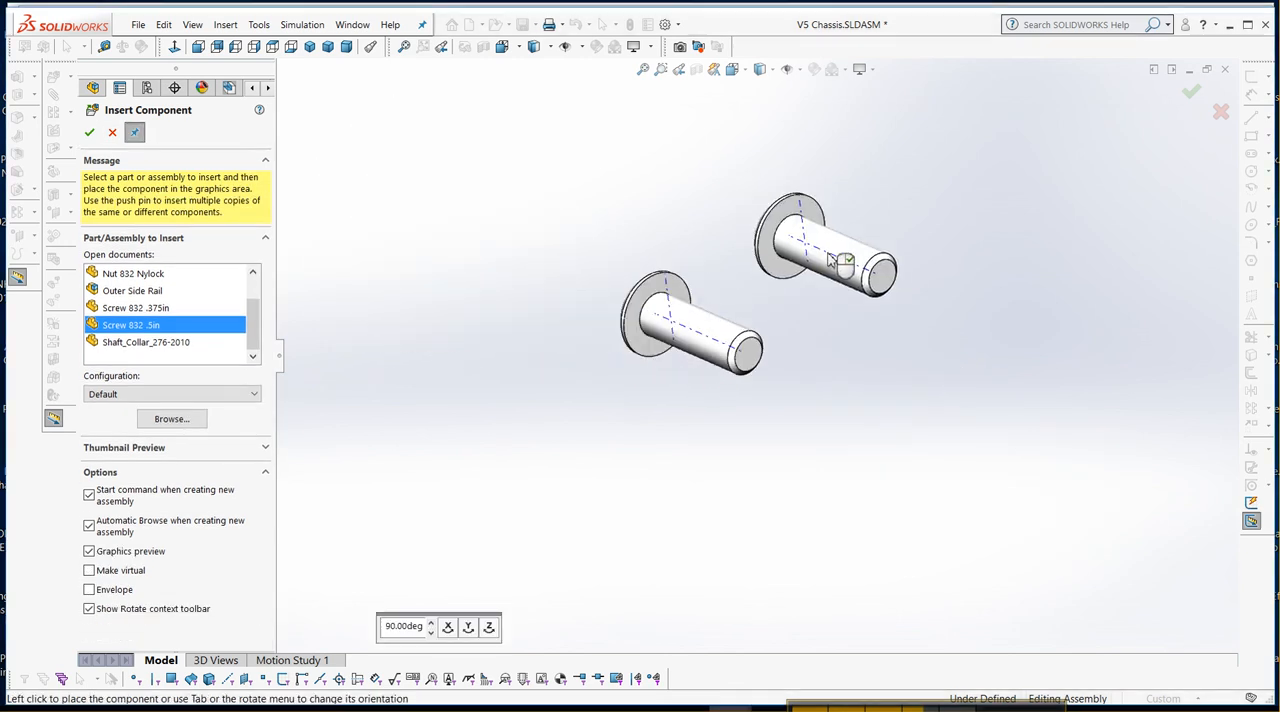
left_click(835, 272)
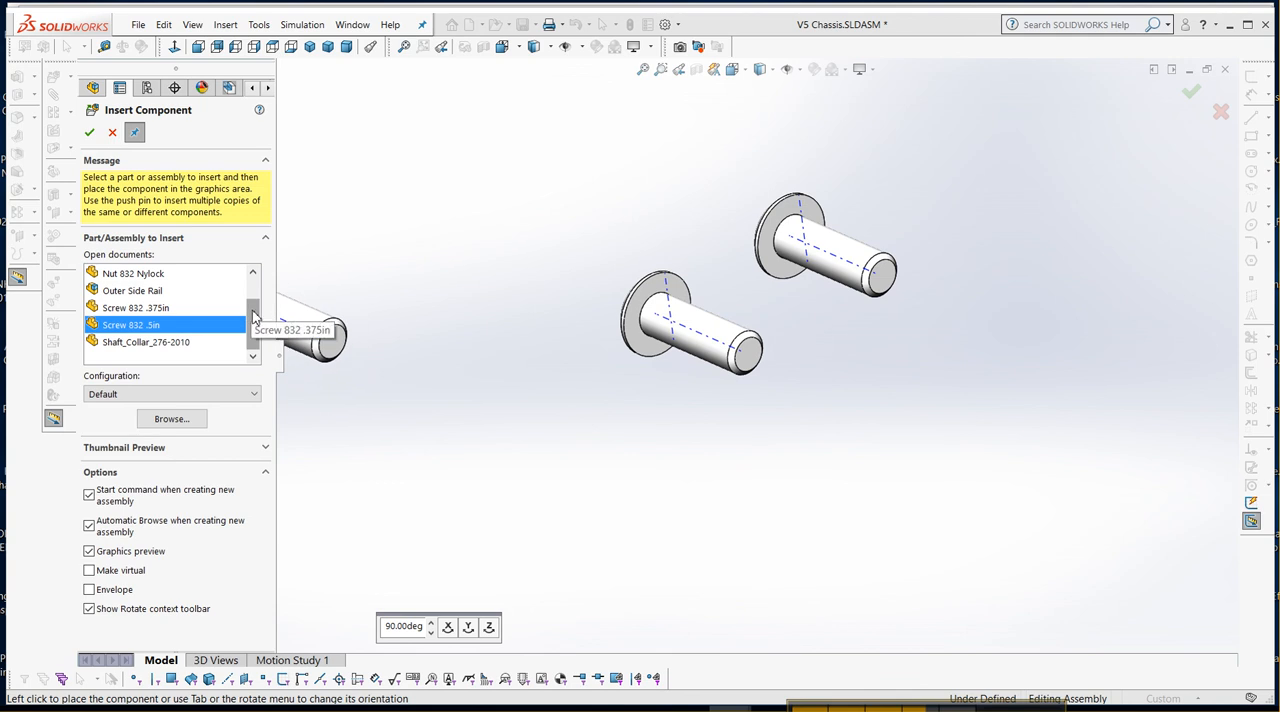
Insert two copies of 1-Post_Hex_Nut_Retainer_276-6482, one on each side of the pair of screws.
left_click_drag(253, 318, 259, 292)
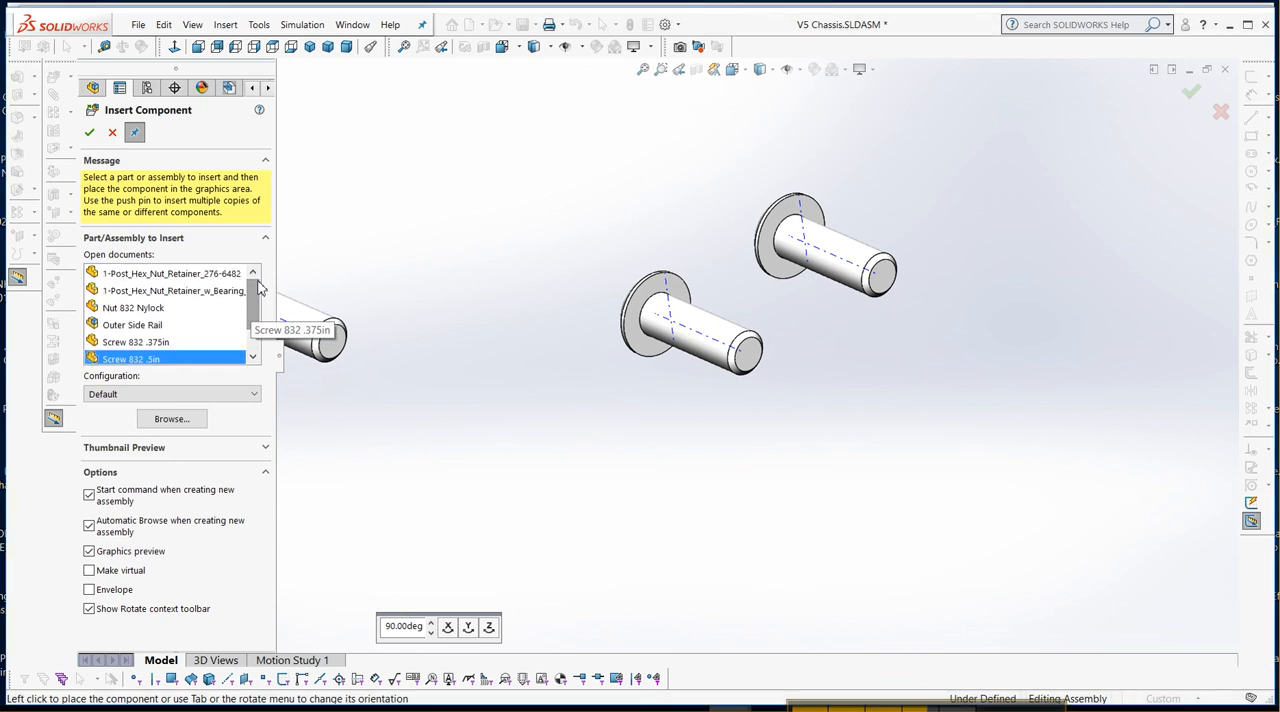
left_click(175, 276)
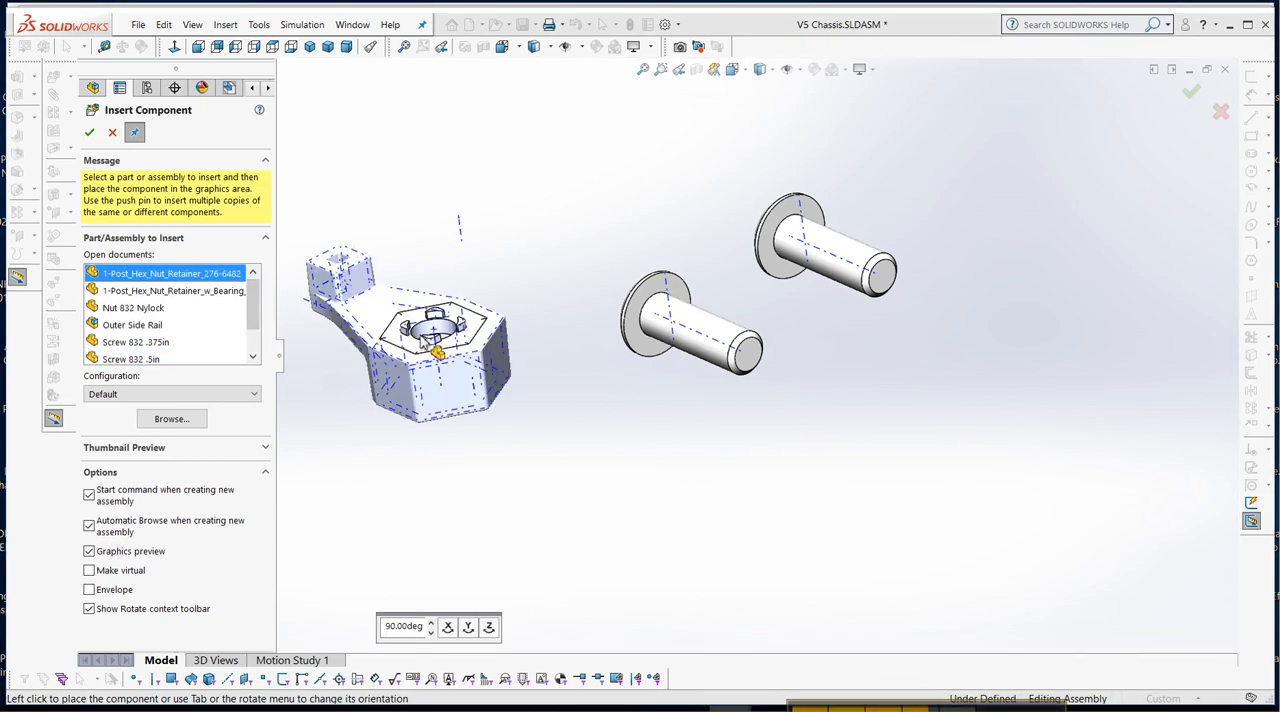
left_click(503, 403)
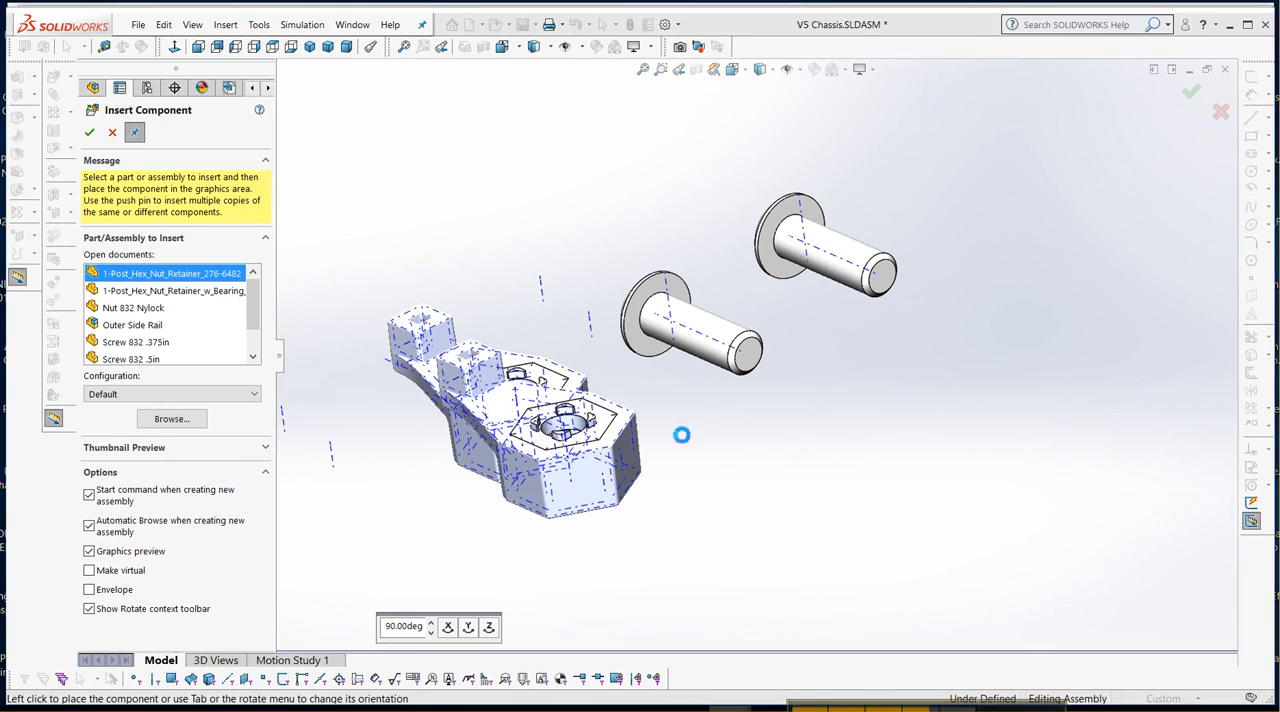
left_click(1035, 230)
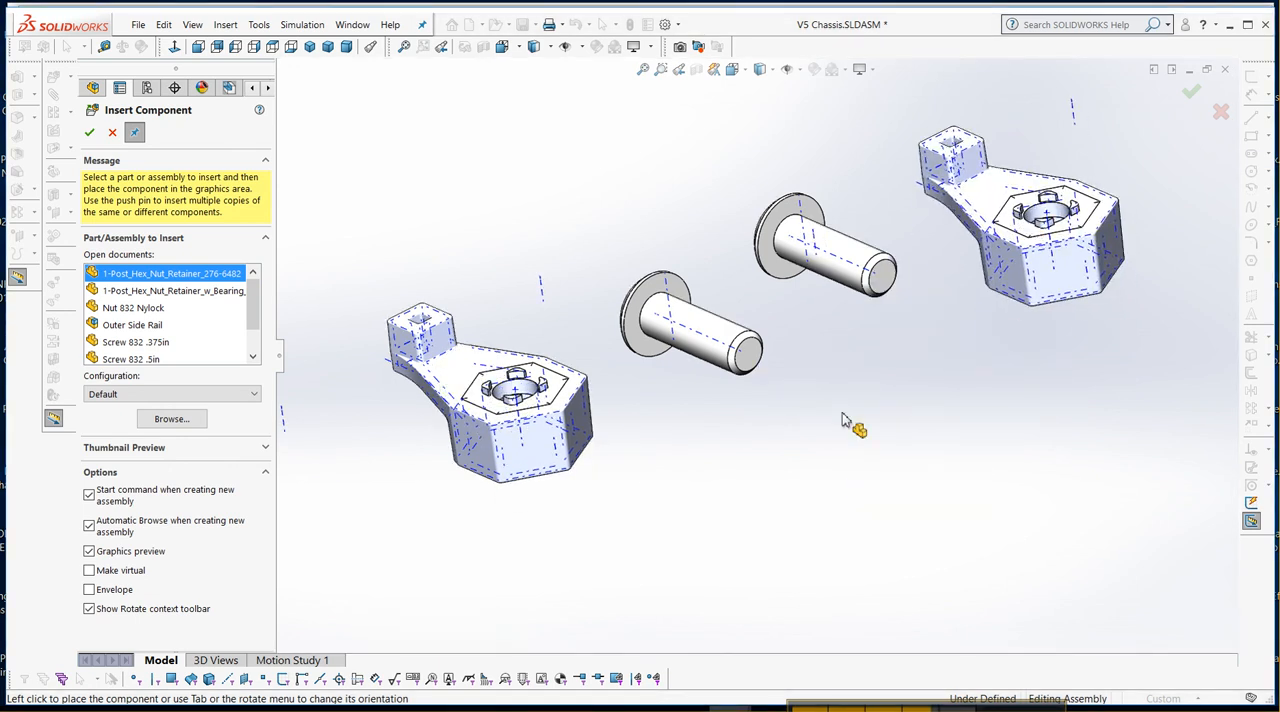
Insert two copies of Nut 832 Nylock below the screws and retainers, and finish inserting components.
left_click(150, 308)
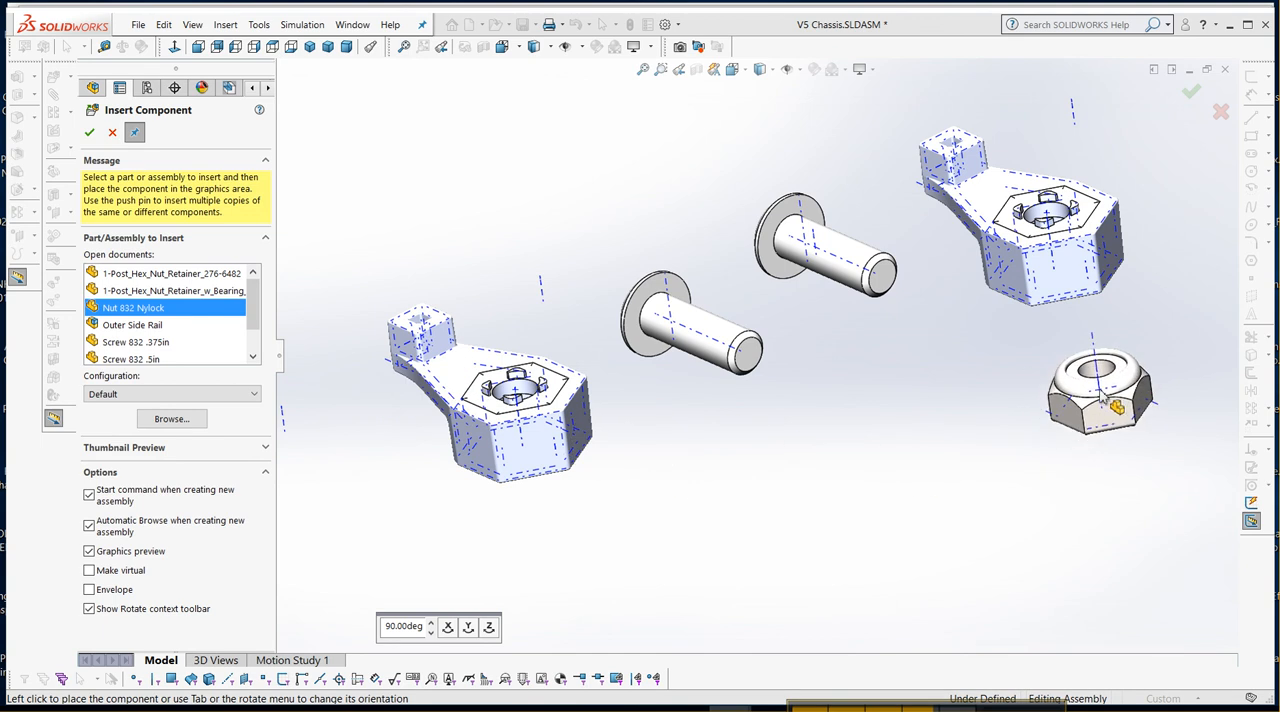
left_click(1150, 412)
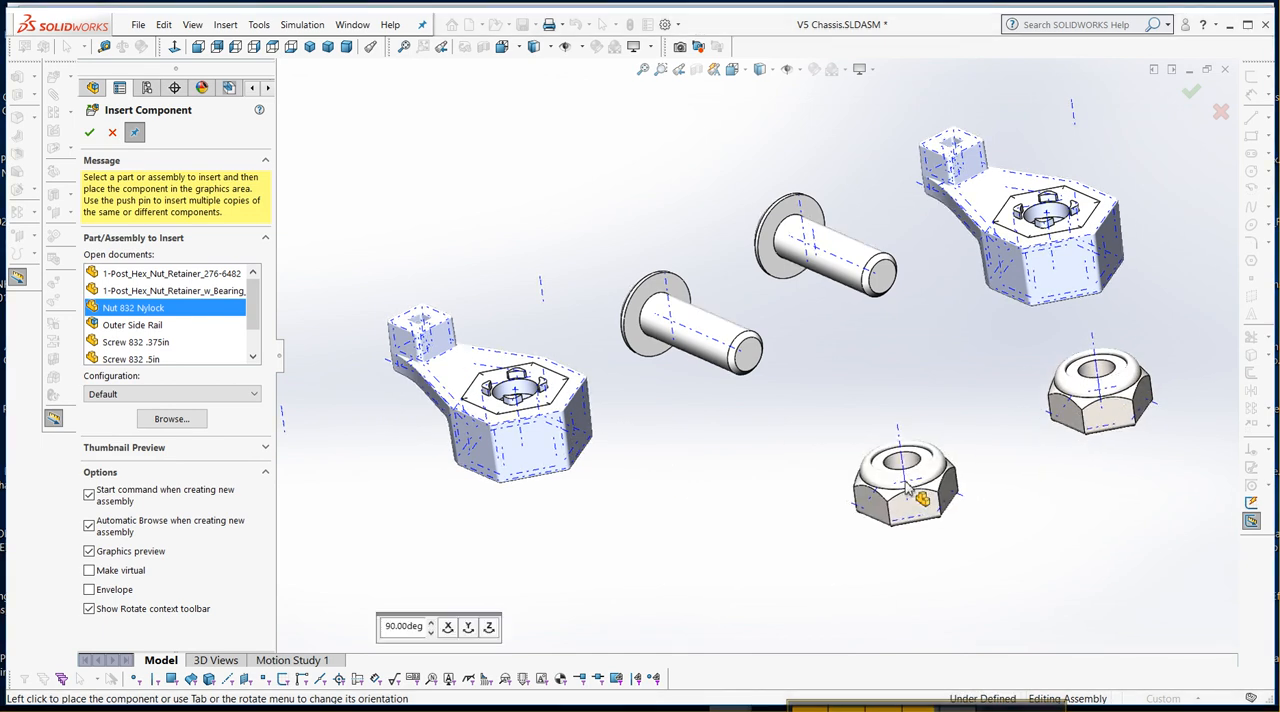
left_click(915, 490)
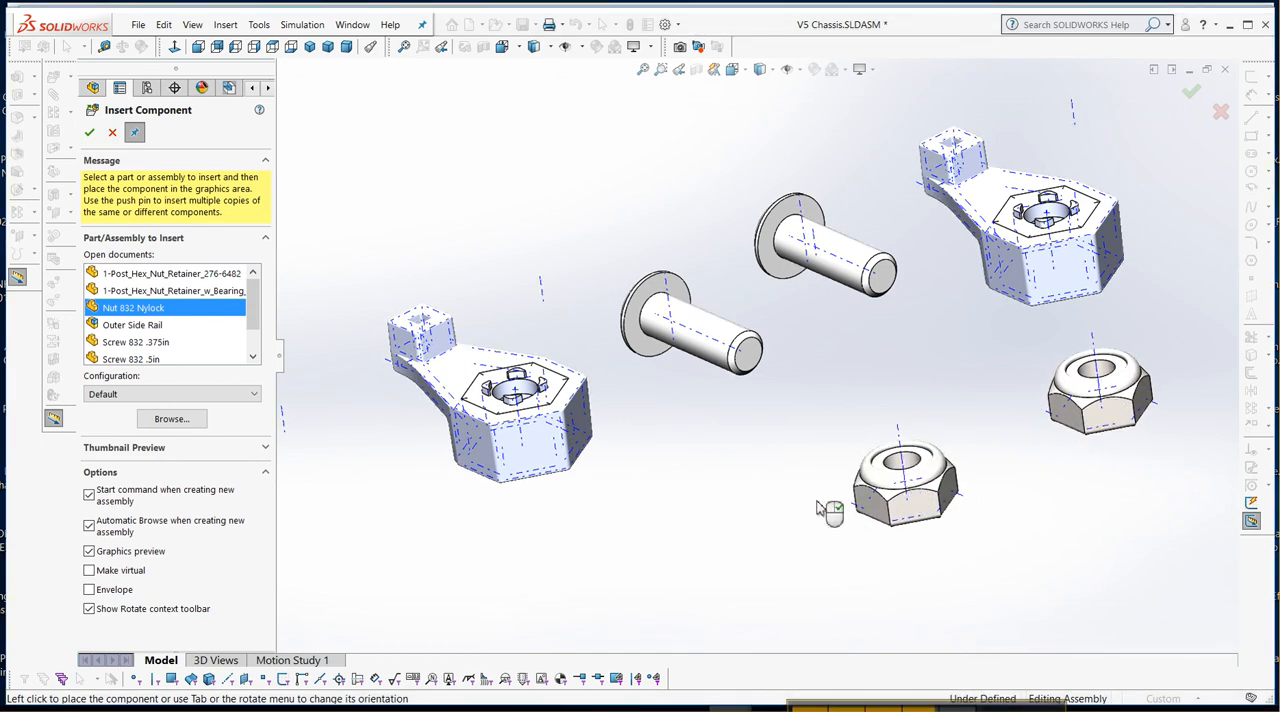
left_click(89, 132)
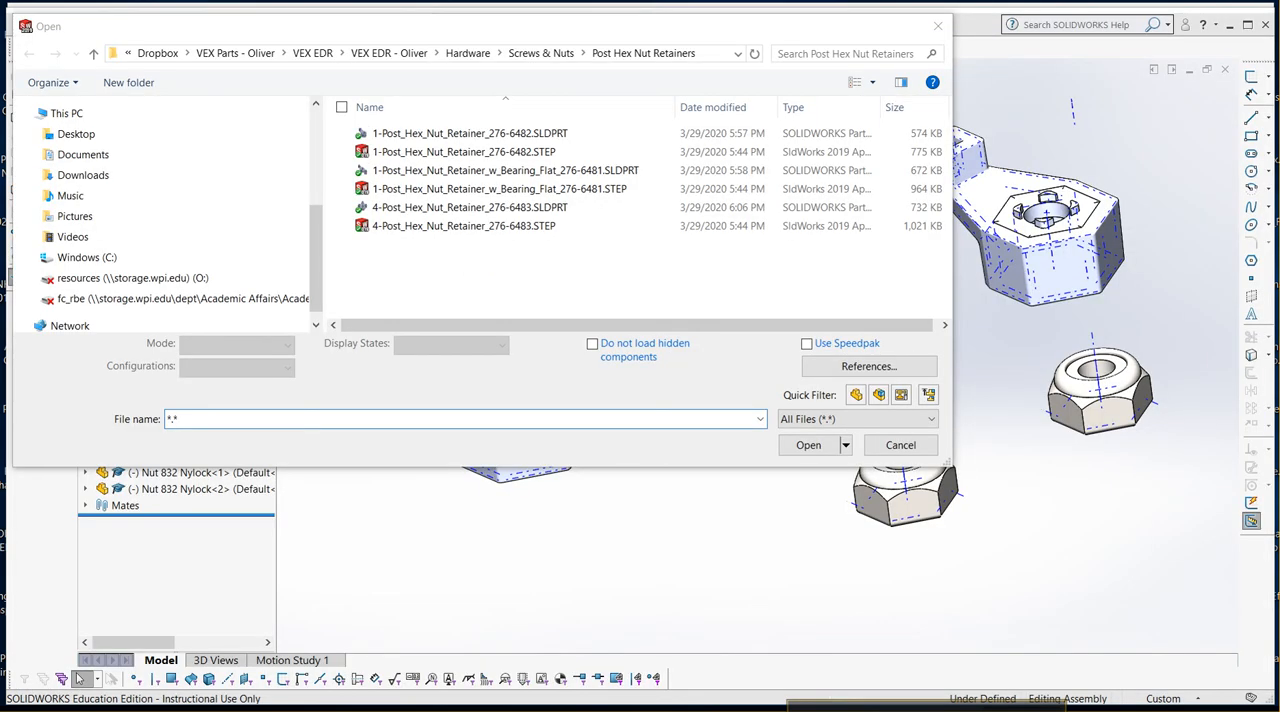
Open the part C-Channel 1x3x1x35.SLDPRT from the C-Channel folder inside VEX EDR - Oliver, Structure.
left_click(476, 58)
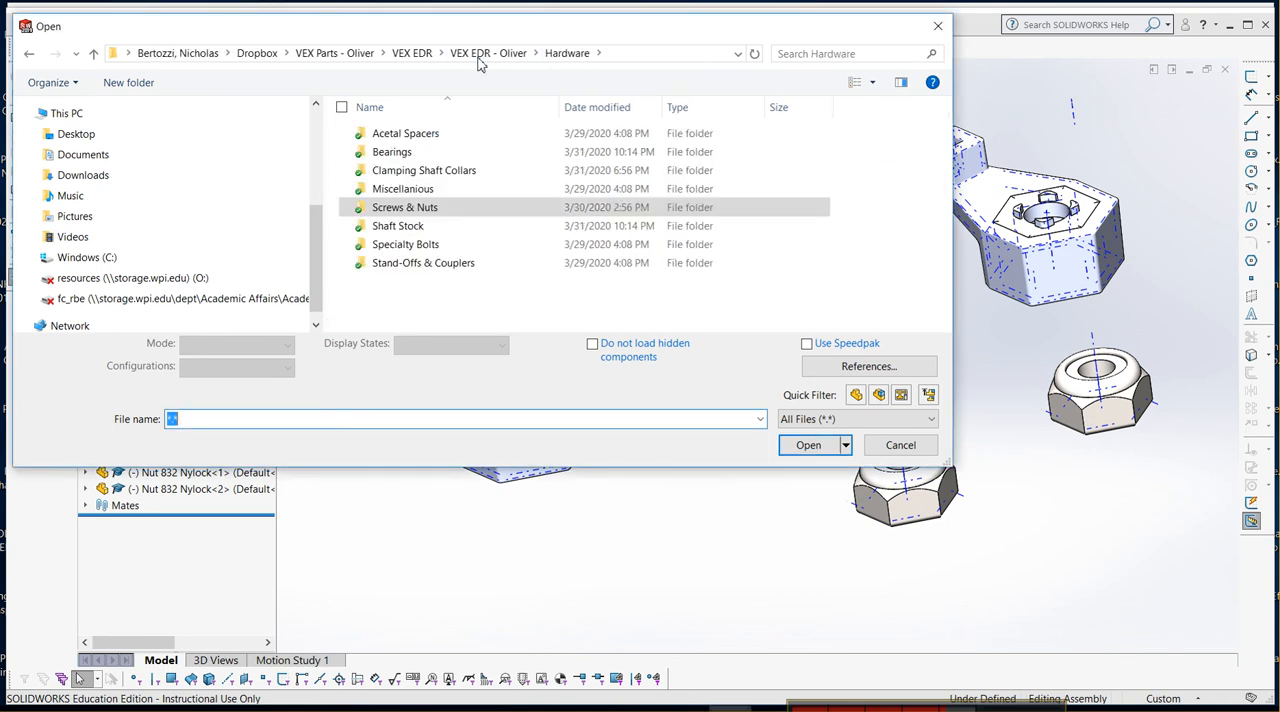
left_click(418, 60)
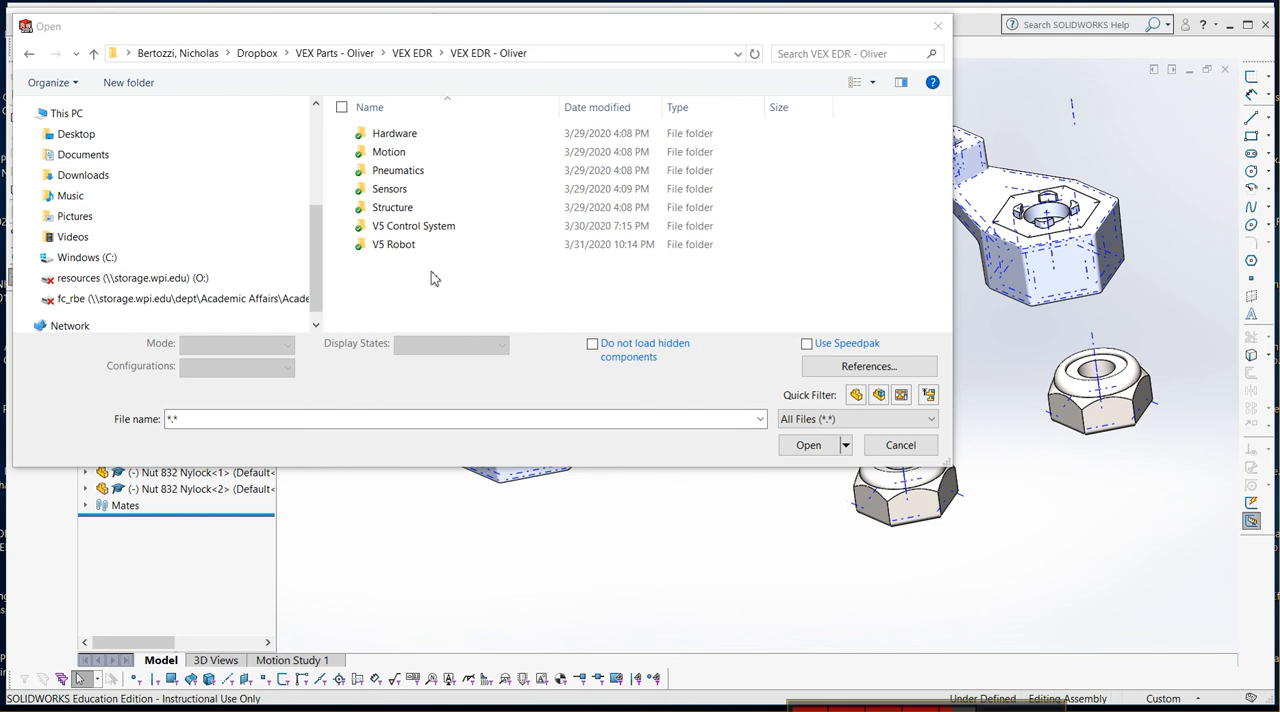
double_click(385, 209)
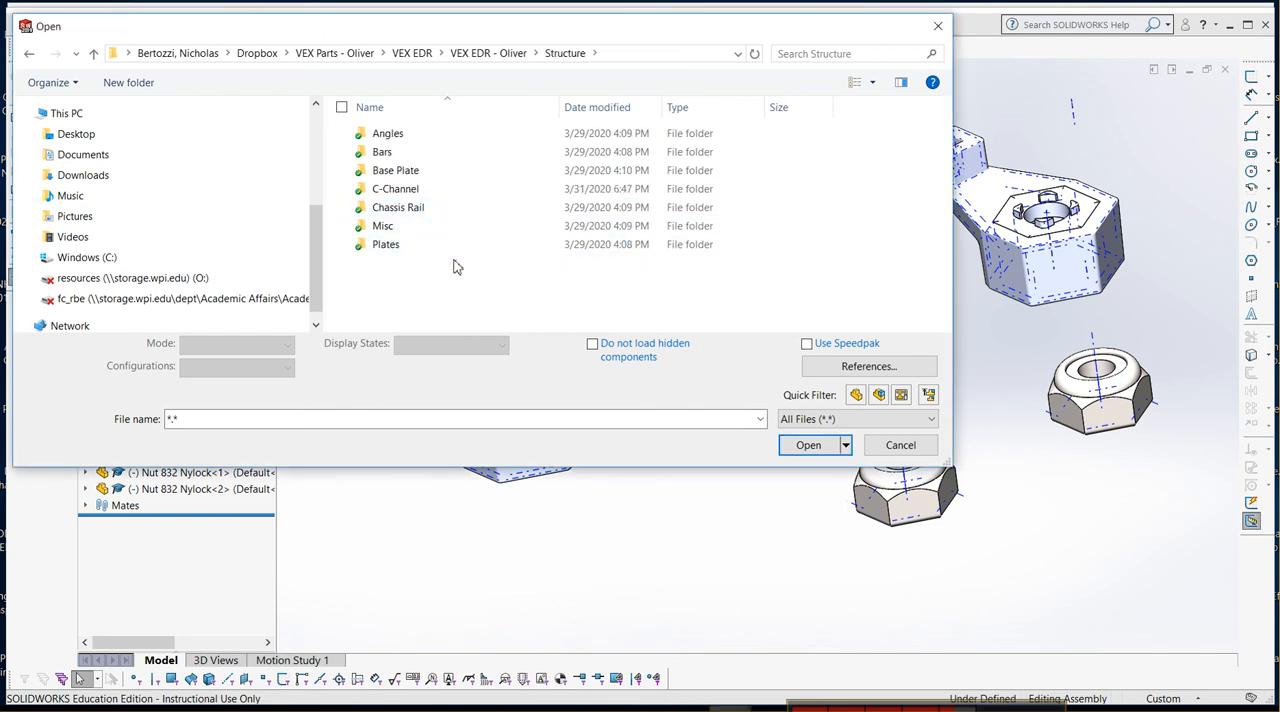
double_click(396, 190)
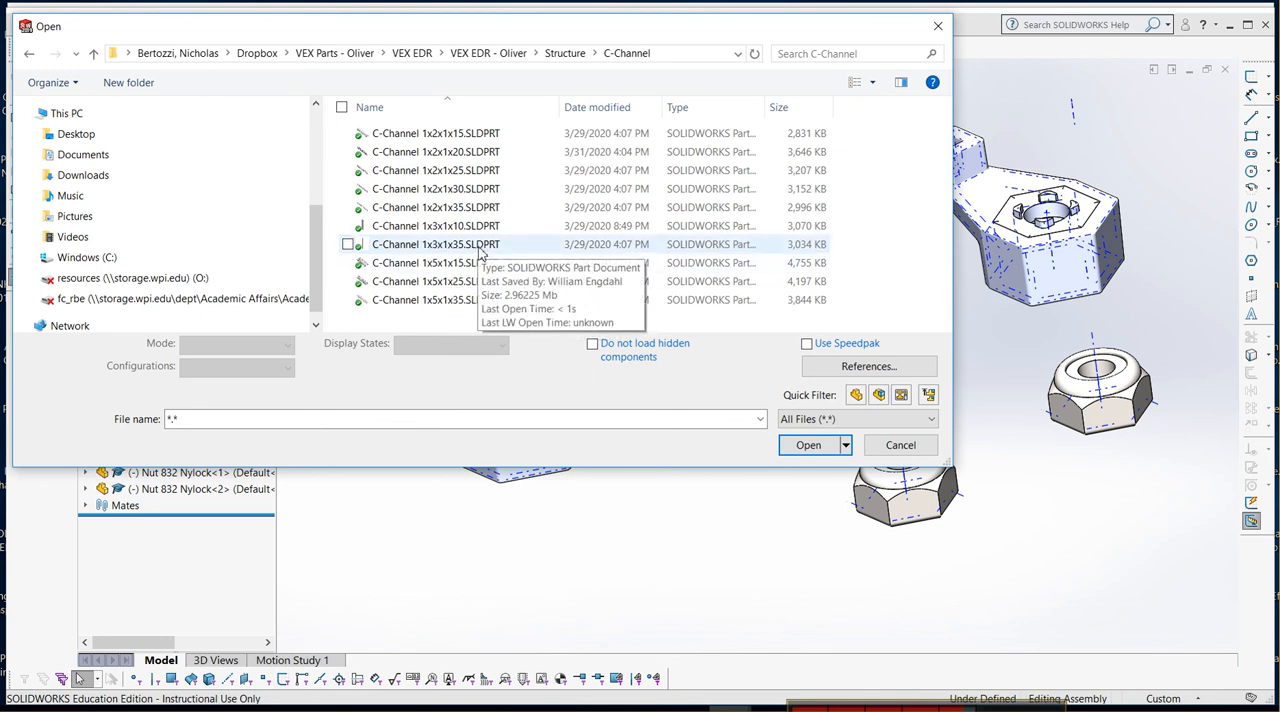
double_click(427, 246)
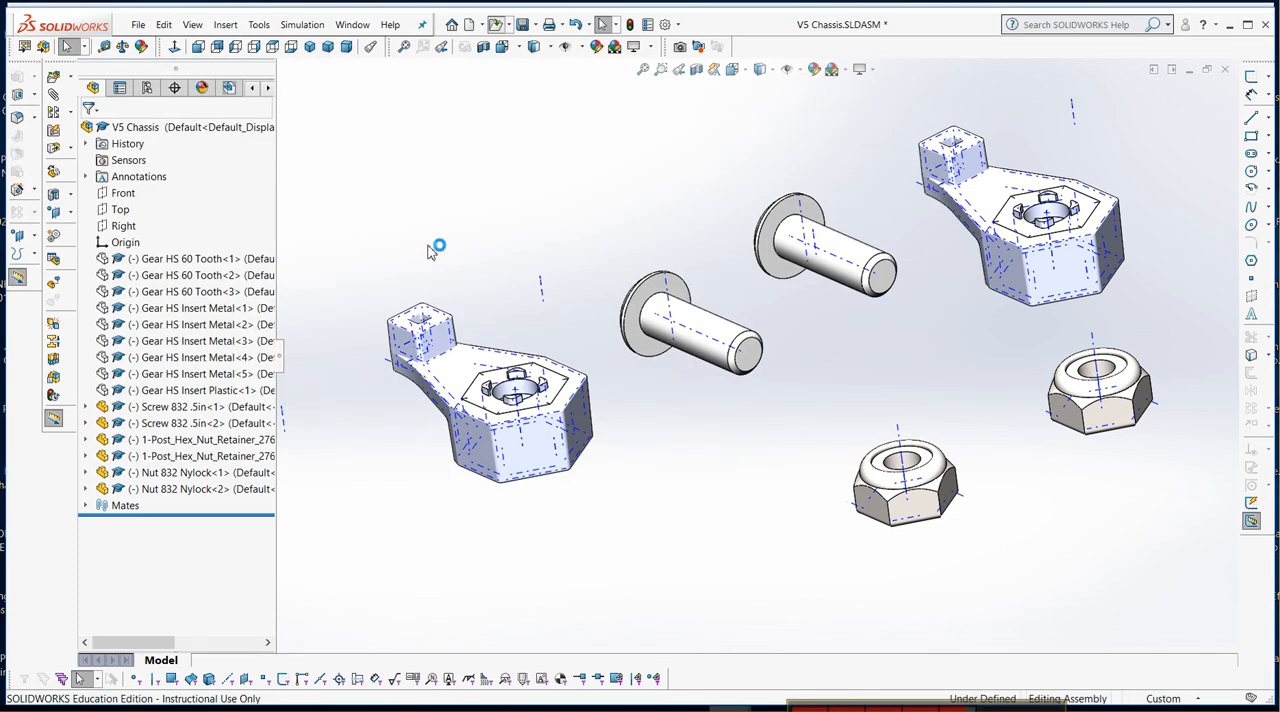